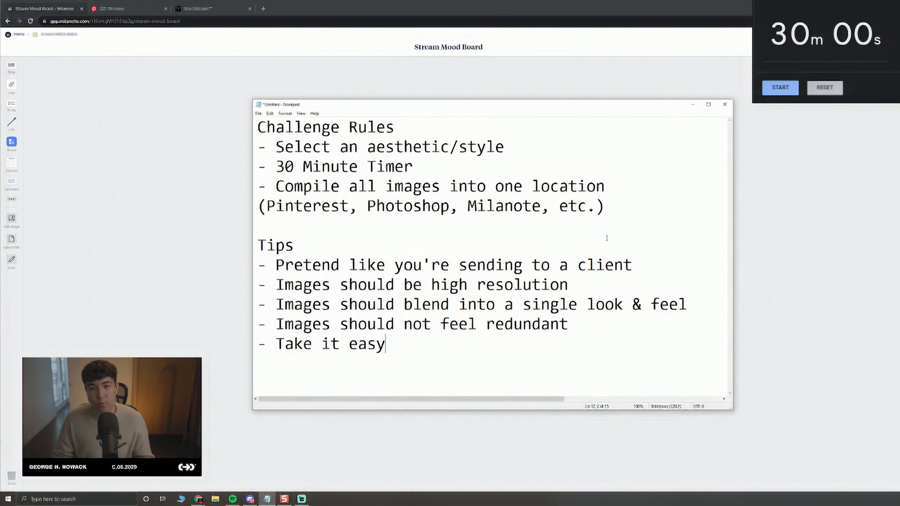
Start the 30-minute countdown and browse the Pinterest home feed for graphic design references.
click(781, 88)
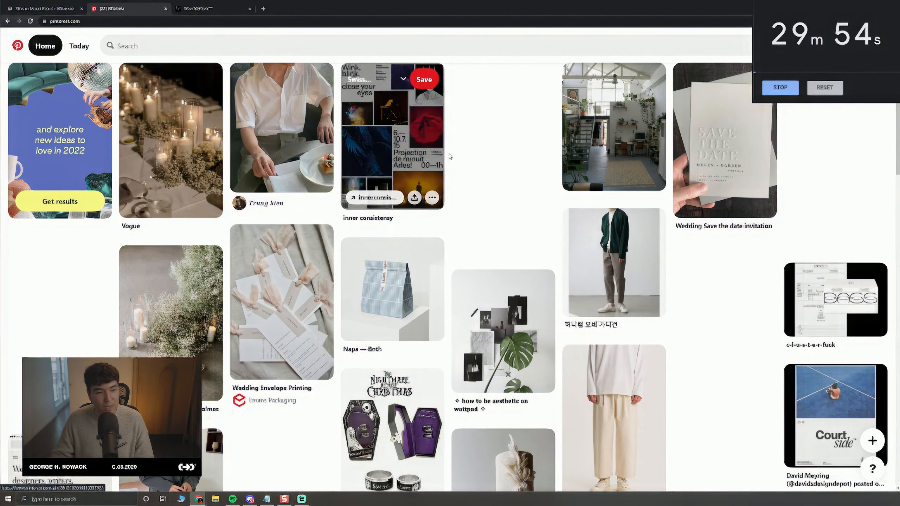
scroll(490, 164, down, 3)
scroll(443, 251, down, 5)
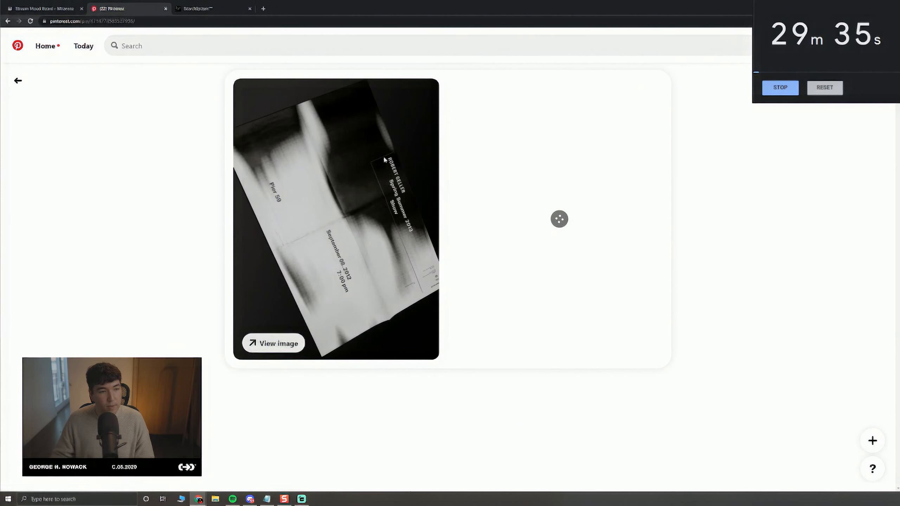
Copy the tilted black-and-white event poster from Pinterest onto the Milanote board, placing it to the left of the BASS stationery image.
right_click(341, 160)
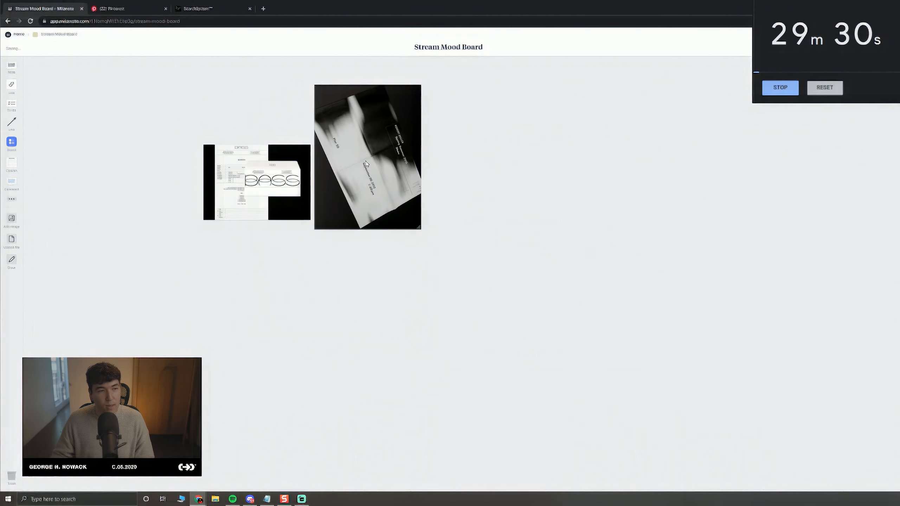
drag(367, 155, 134, 207)
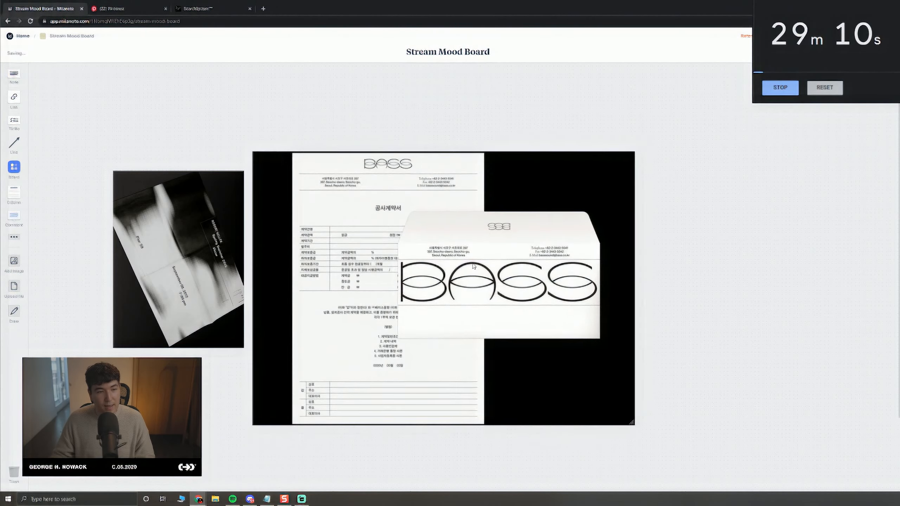
drag(365, 171, 365, 113)
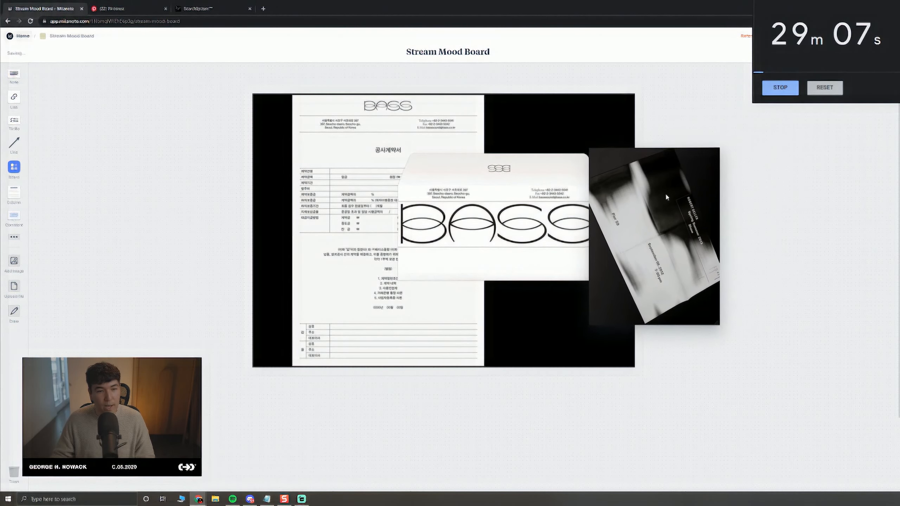
click(602, 323)
drag(696, 285, 218, 308)
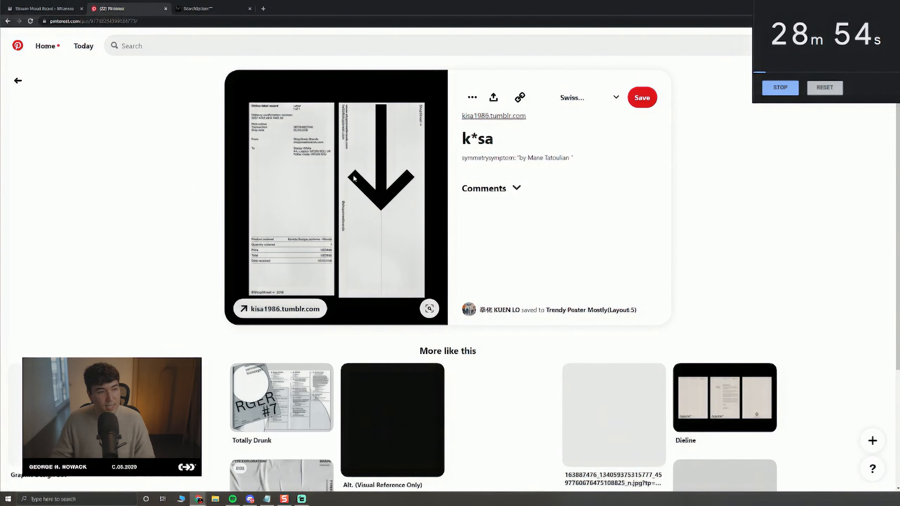
Copy the receipt layout with the large black down arrow from Pinterest and paste it onto the mood board.
right_click(342, 178)
click(386, 198)
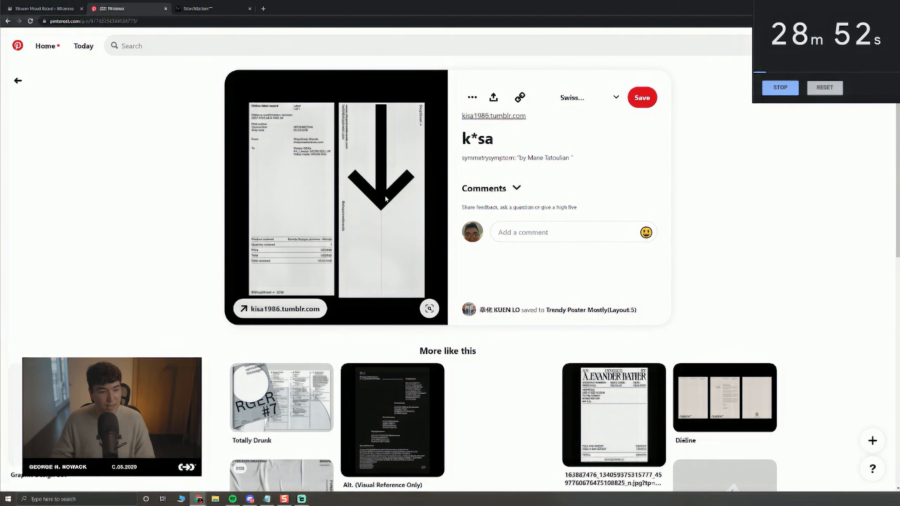
click(43, 9)
key(ctrl+v)
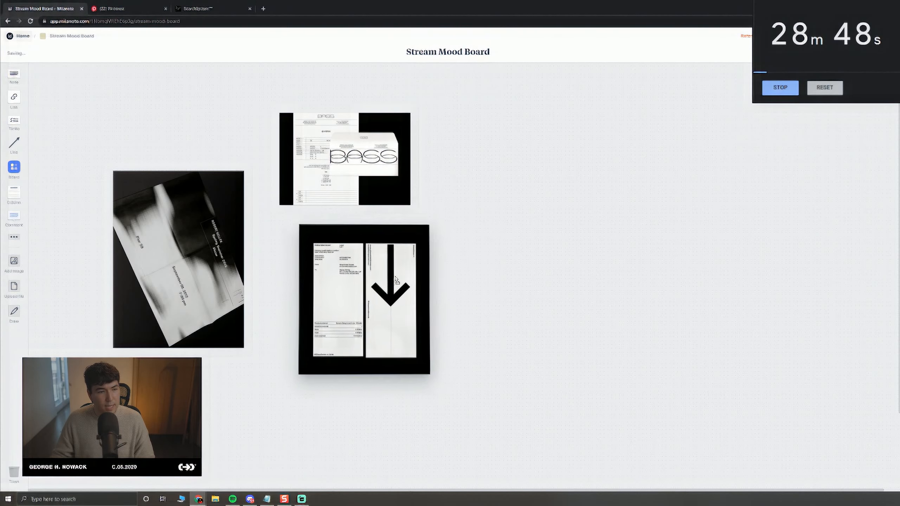
Align the arrow layout directly below the BASS stationery image and move the tilted poster closer beside them.
drag(395, 278, 376, 270)
drag(361, 175, 365, 167)
drag(330, 275, 333, 269)
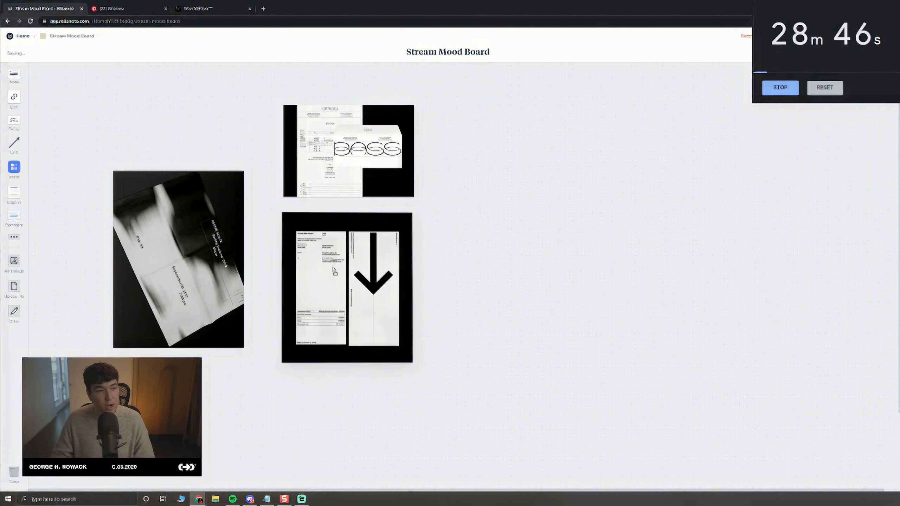
drag(333, 269, 334, 270)
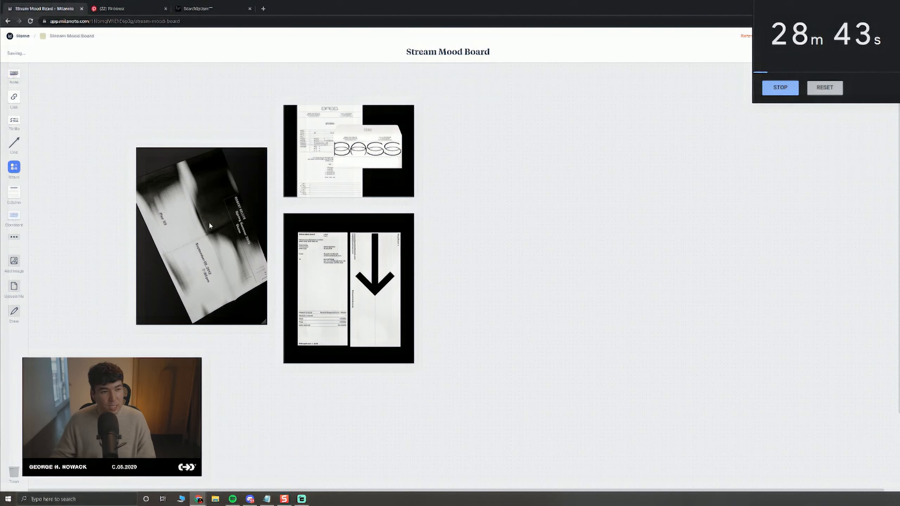
drag(208, 229, 205, 215)
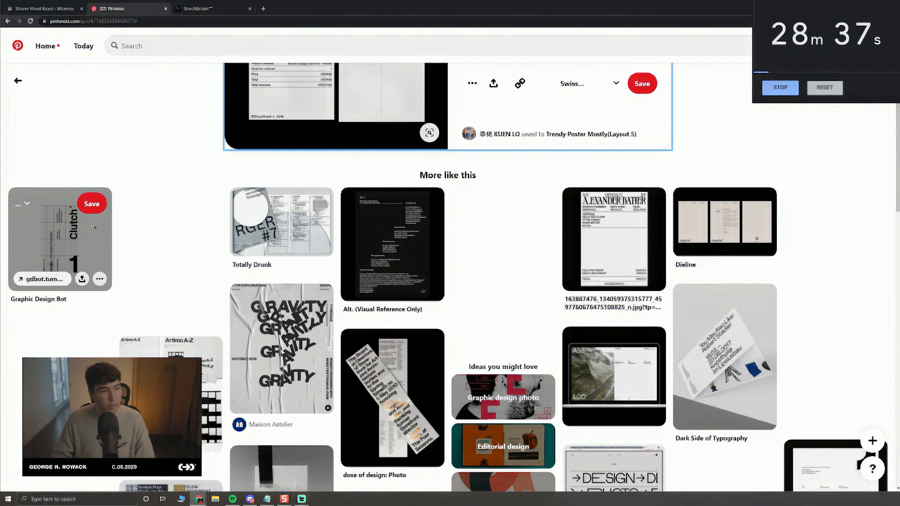
Add the black-framed invoice layout from Pinterest to the right of the arrow layout and nudge the tilted poster closer to the group.
scroll(188, 195, down, 5)
scroll(188, 196, down, 4)
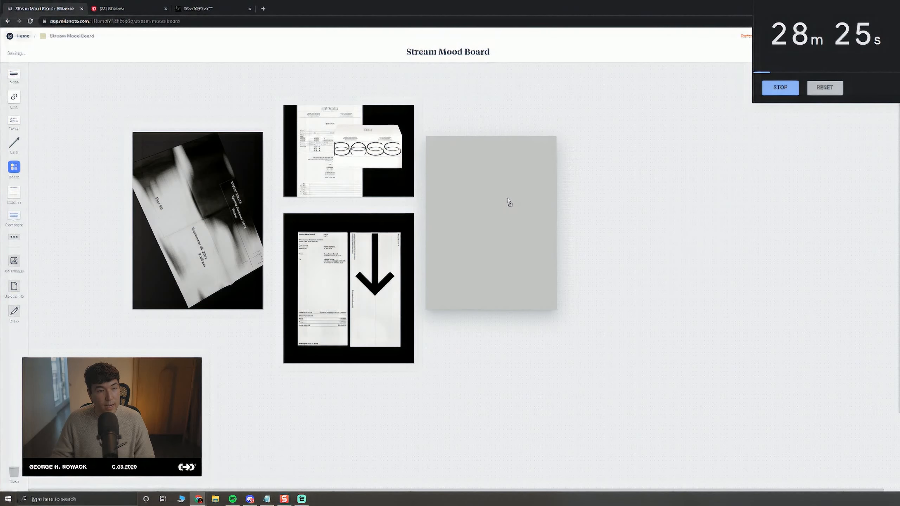
drag(226, 167, 233, 166)
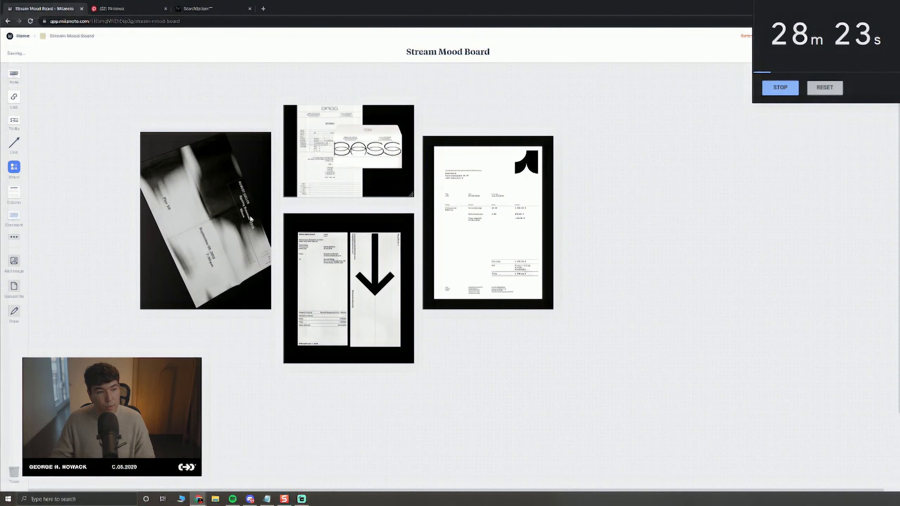
Find the Nike Dri-Fit ADV logotype image in the SearchSystem archive and paste it onto the mood board.
click(198, 8)
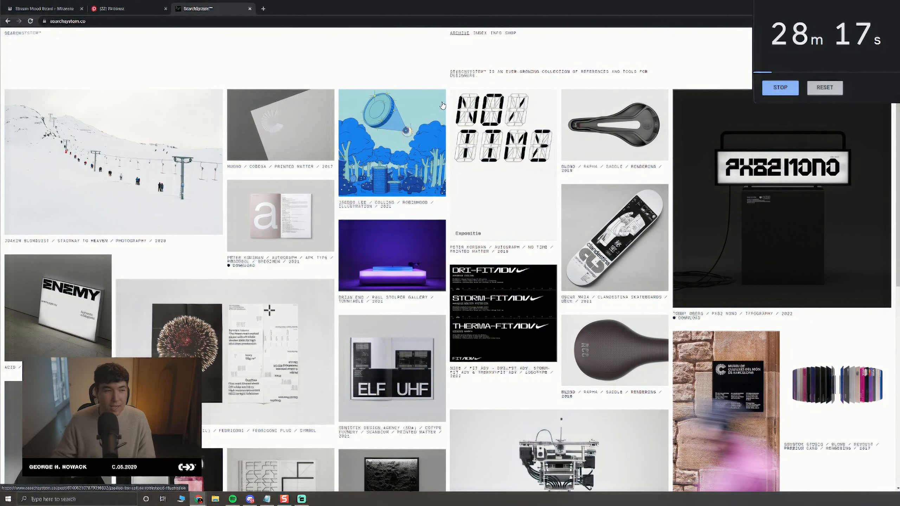
scroll(443, 105, down, 2)
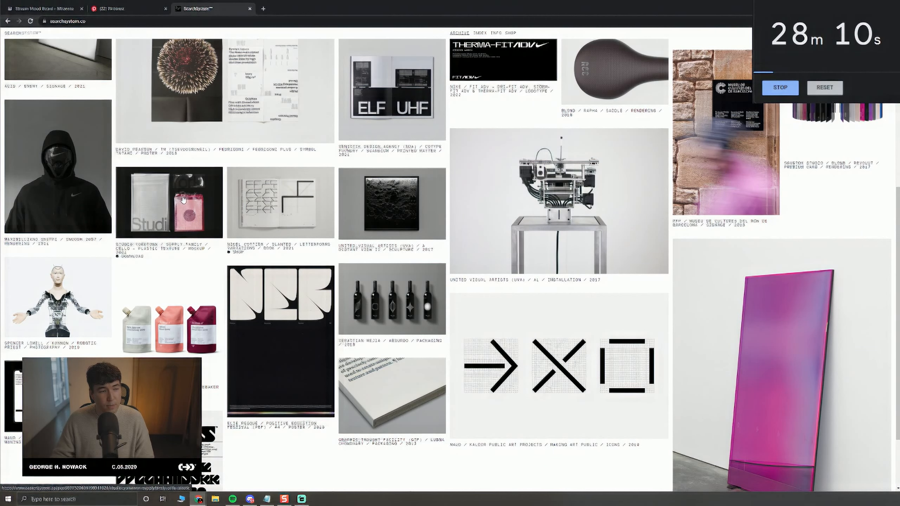
scroll(183, 200, up, 3)
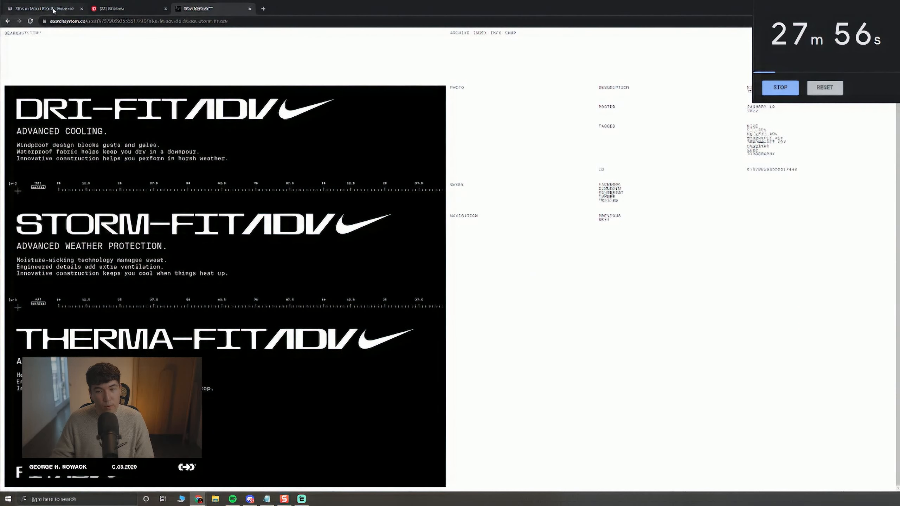
click(53, 9)
key(ctrl+v)
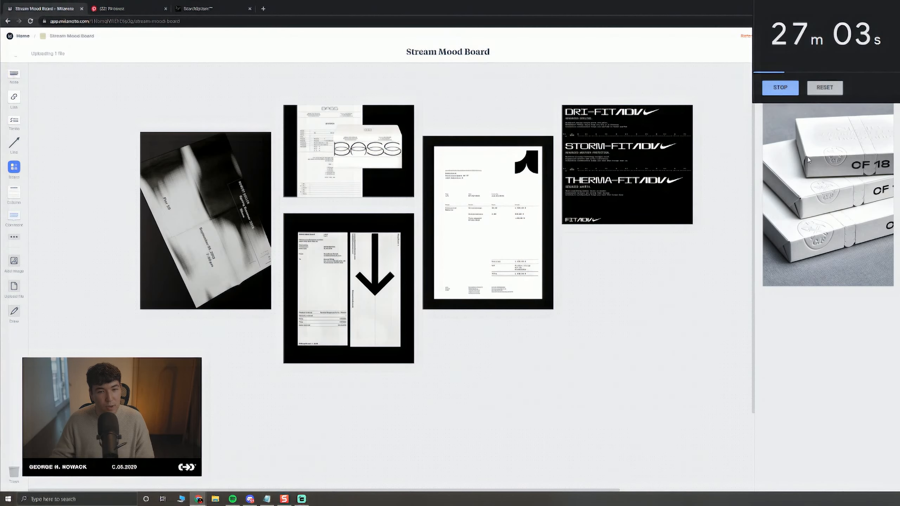
Add the CF 18 box photo below the Nike image and the Kjær Weis packaging image from Pinterest below the invoice layout.
key(ctrl+v)
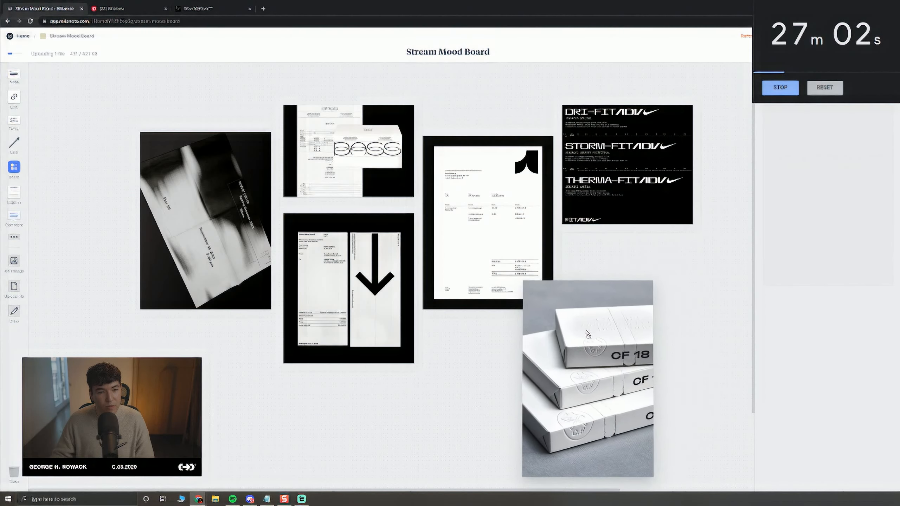
drag(588, 379, 637, 329)
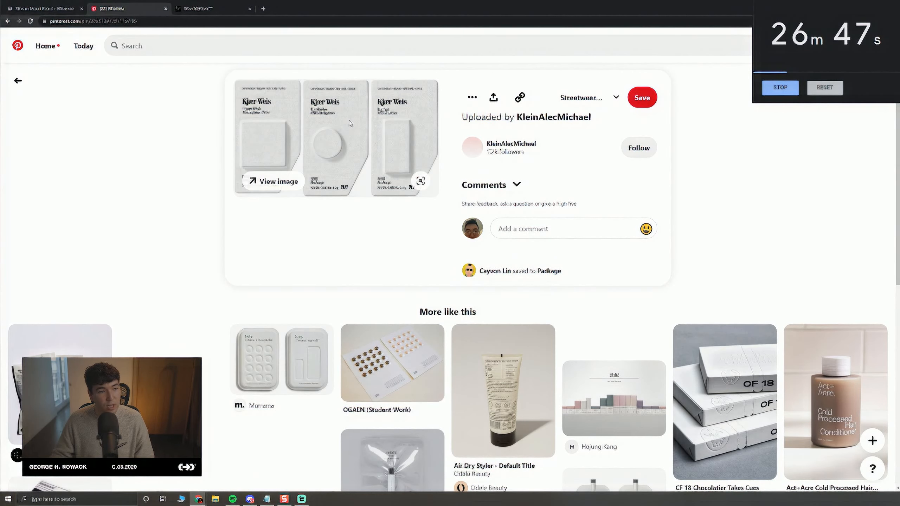
right_click(350, 118)
click(373, 145)
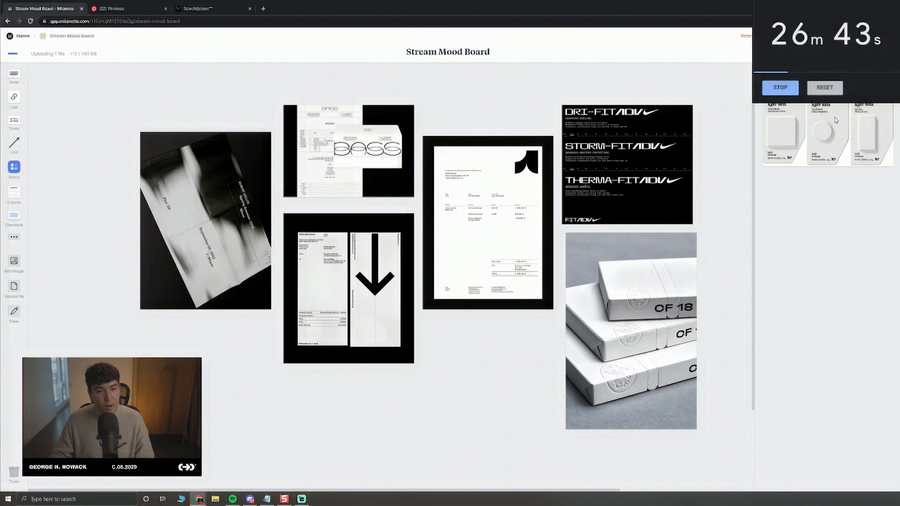
key(ctrl+v)
drag(507, 339, 499, 354)
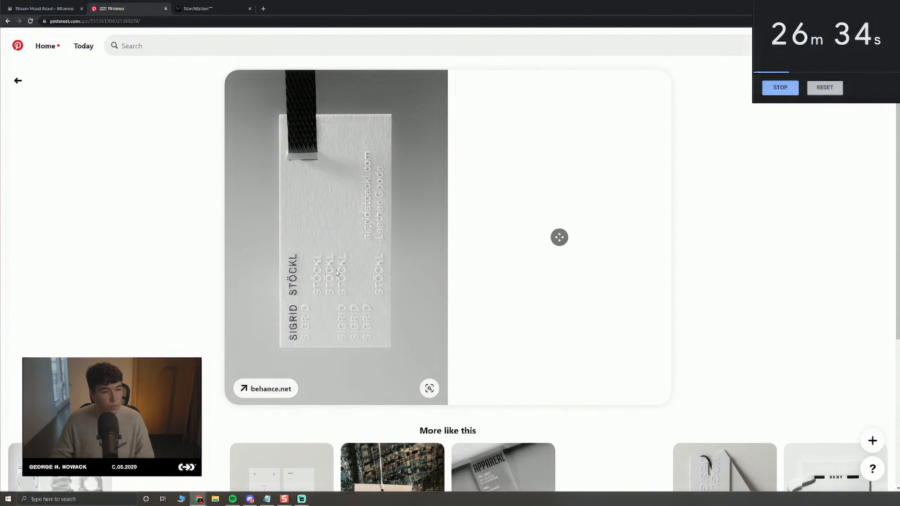
Copy the embossed leather-goods tag image from Pinterest onto the board, overlapping the tilted poster.
right_click(363, 177)
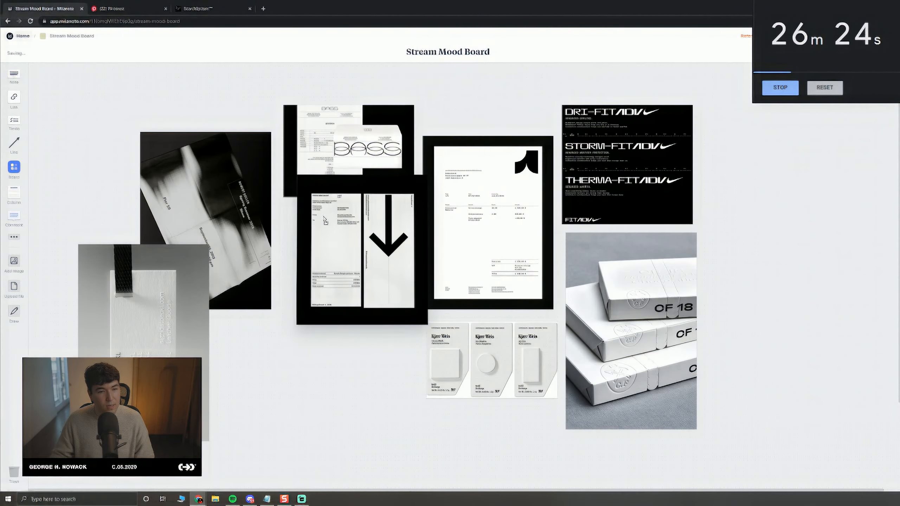
key(ctrl+v)
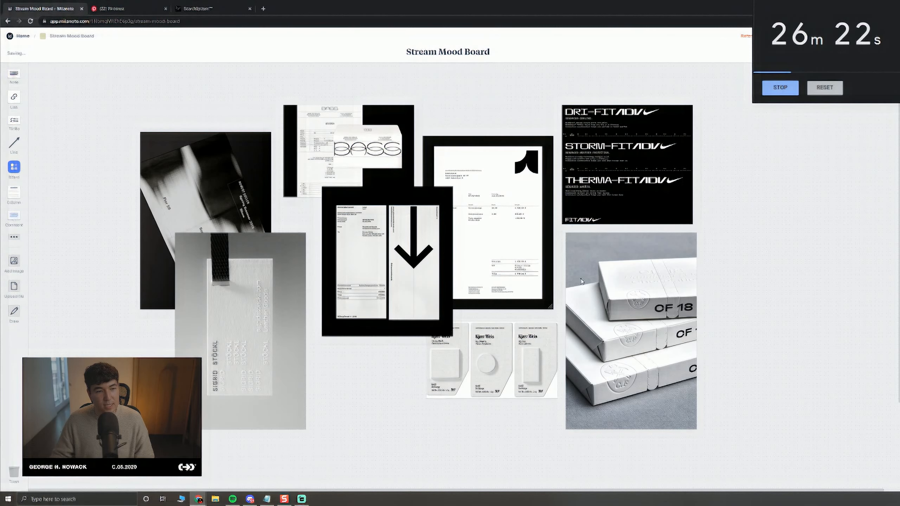
Return to Pinterest, open the pin with the staff and exhibitor lanyard badges, and browse its related images.
click(135, 11)
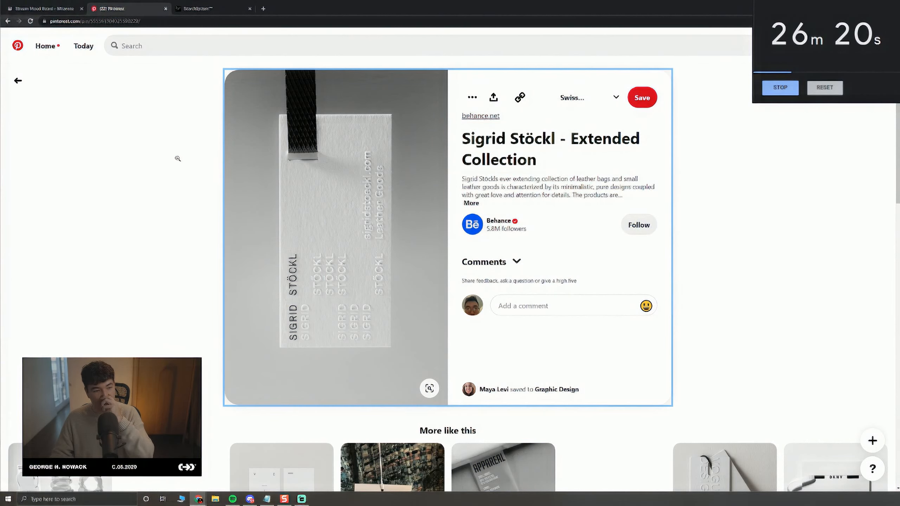
scroll(178, 159, down, 5)
click(86, 284)
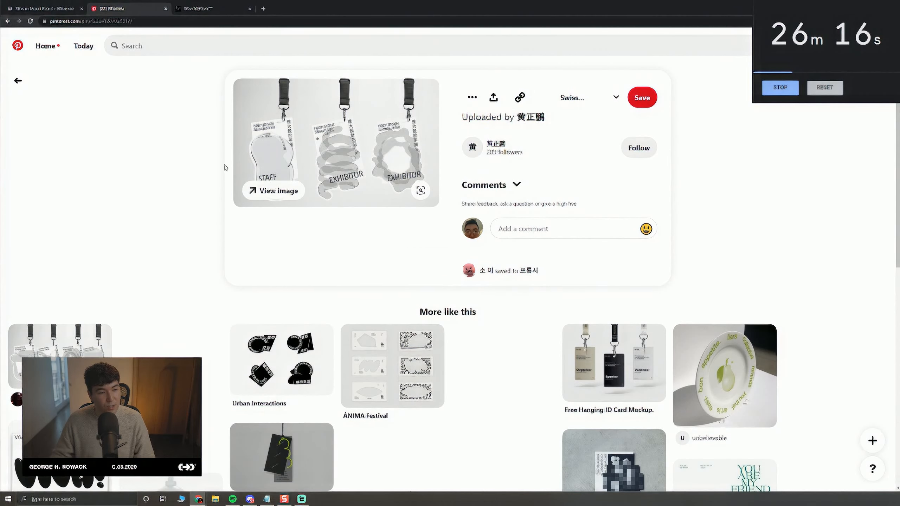
scroll(183, 167, down, 1)
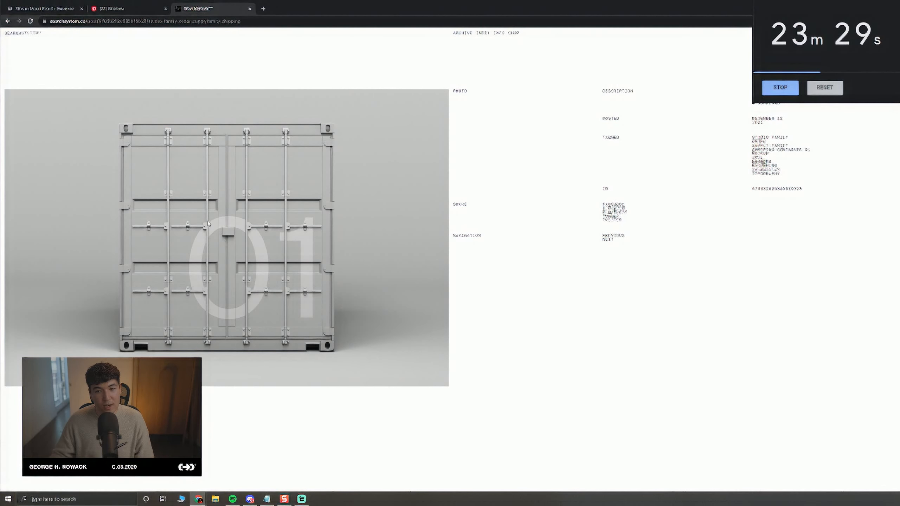
Copy the grey 01 shipping container image from SearchSystem onto the mood board and place it below the arrow layout.
right_click(199, 180)
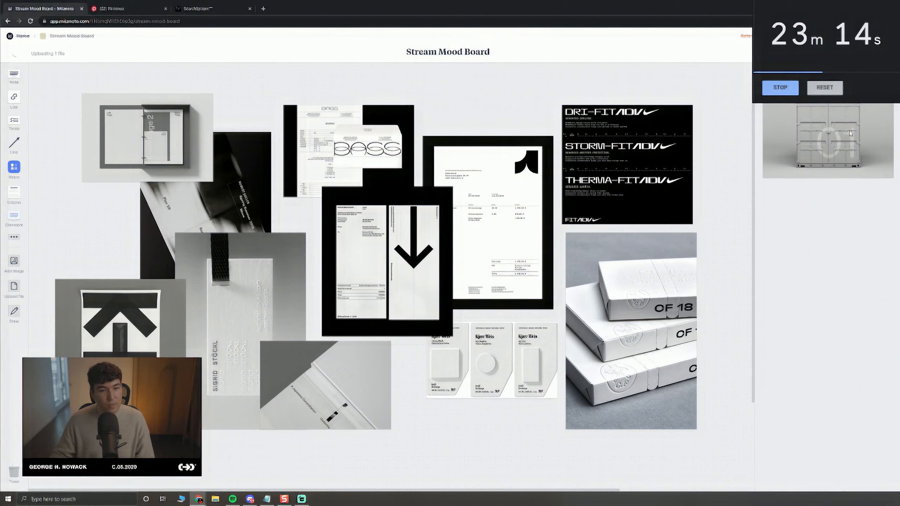
key(ctrl+v)
drag(499, 103, 493, 103)
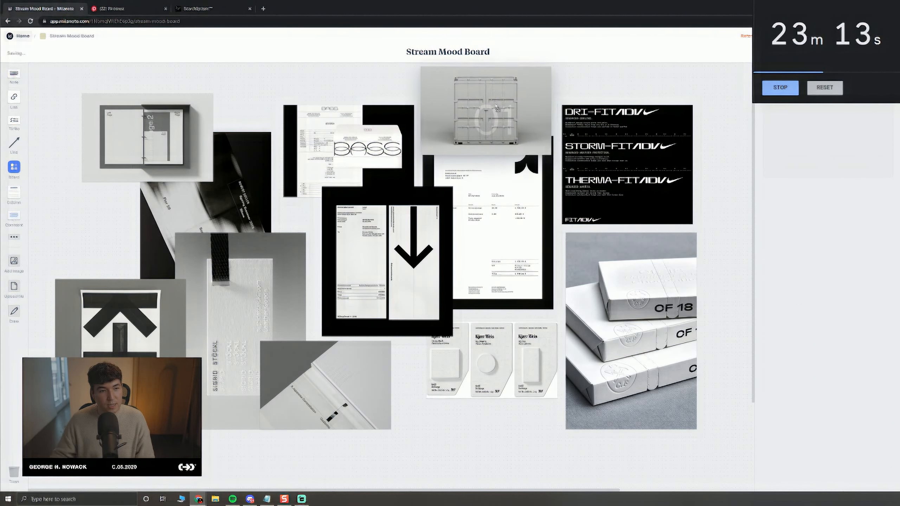
key(Delete)
key(ctrl+v)
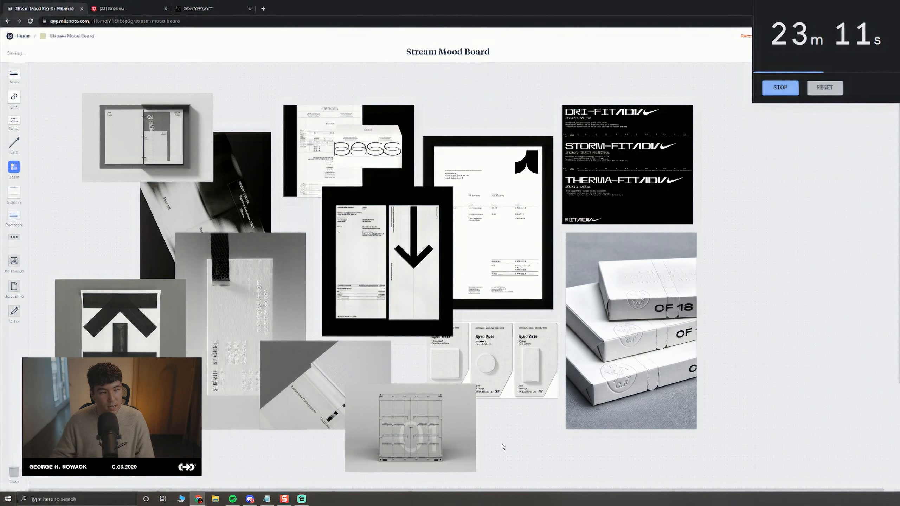
Browse further down the SearchSystem archive for more monochrome design references, comparing them with the mood board.
scroll(532, 408, down, 2)
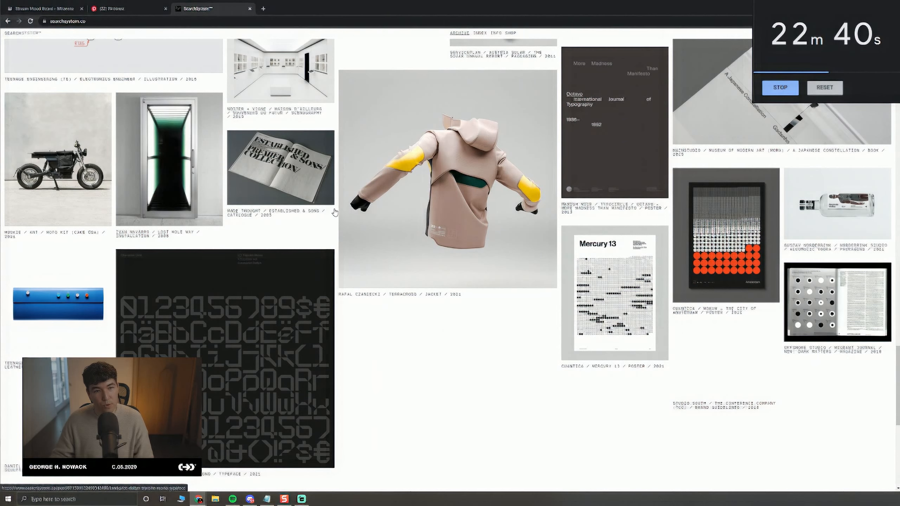
scroll(531, 226, down, 3)
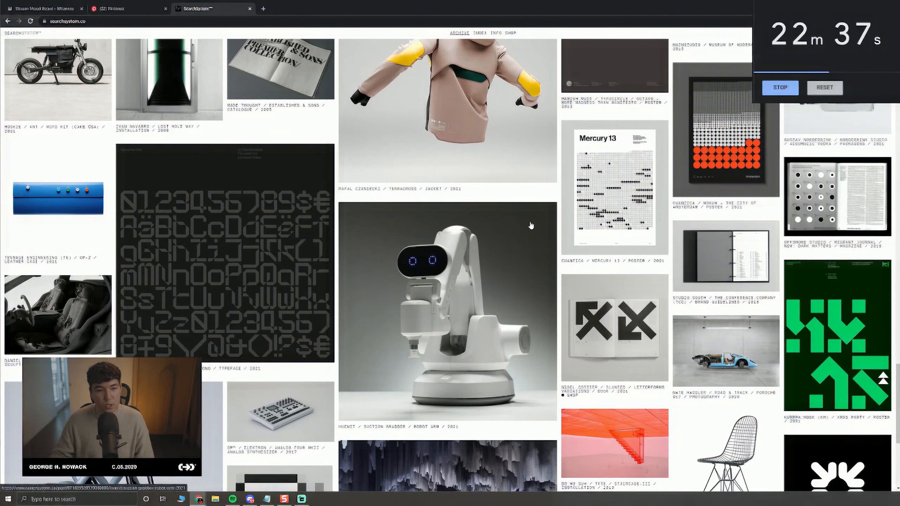
scroll(348, 264, down, 4)
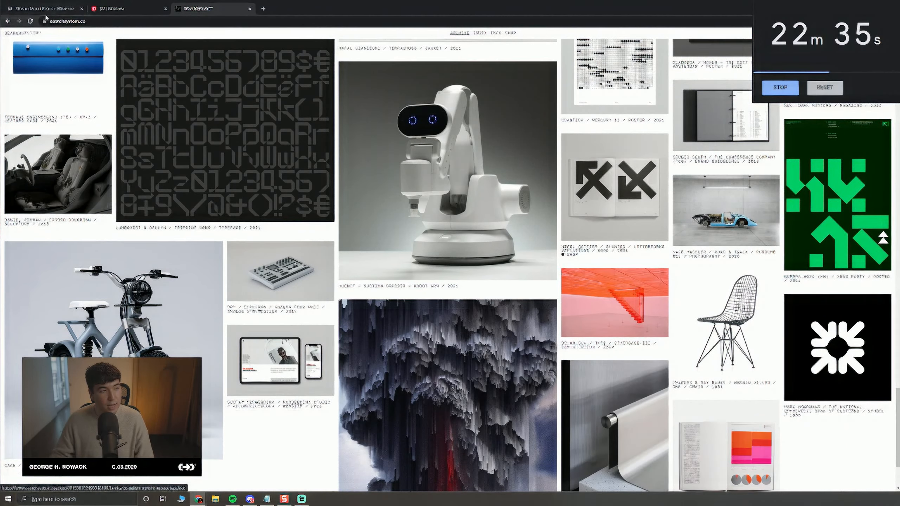
key(ctrl+1)
click(233, 6)
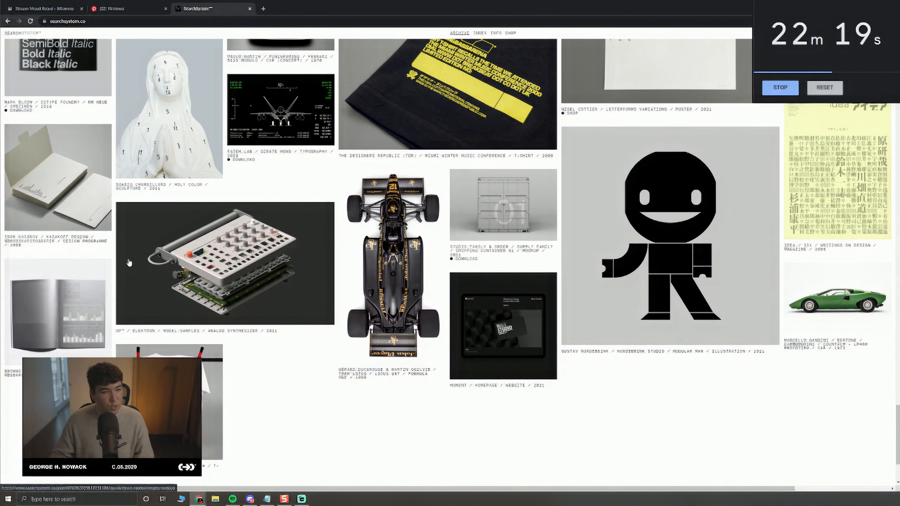
scroll(585, 222, down, 8)
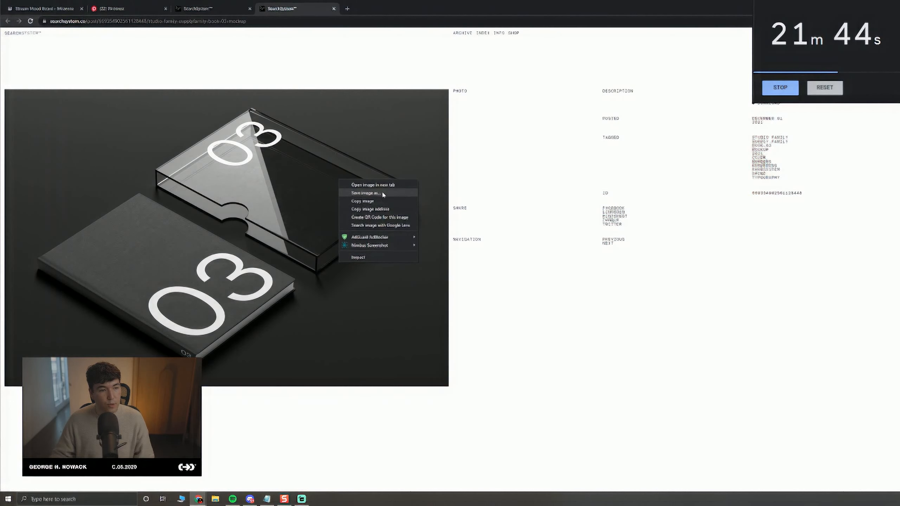
Copy the black 03 book and slipcase mockup from SearchSystem and paste it onto the board beside the Nike image.
click(381, 202)
click(60, 13)
key(ctrl+v)
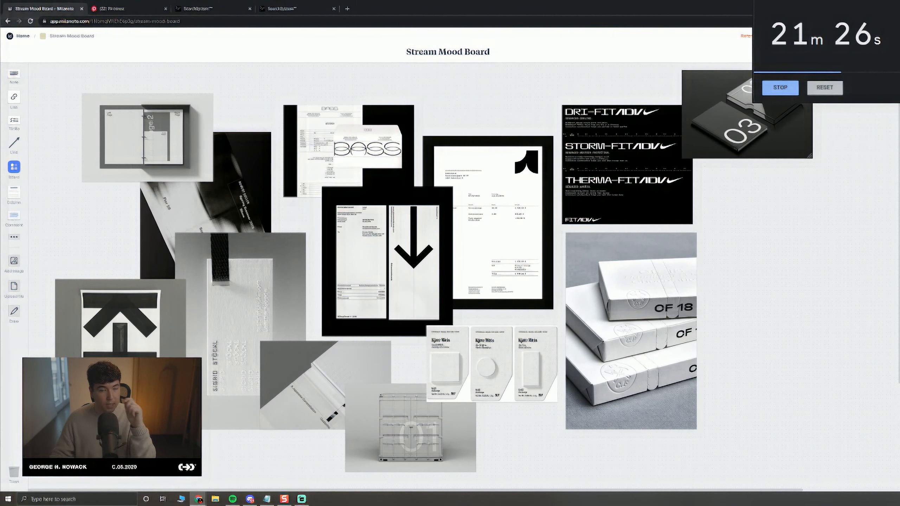
Check the mood board, find the MUTHA box packaging in the SearchSystem archive, and open its post separately.
scroll(775, 267, down, 1)
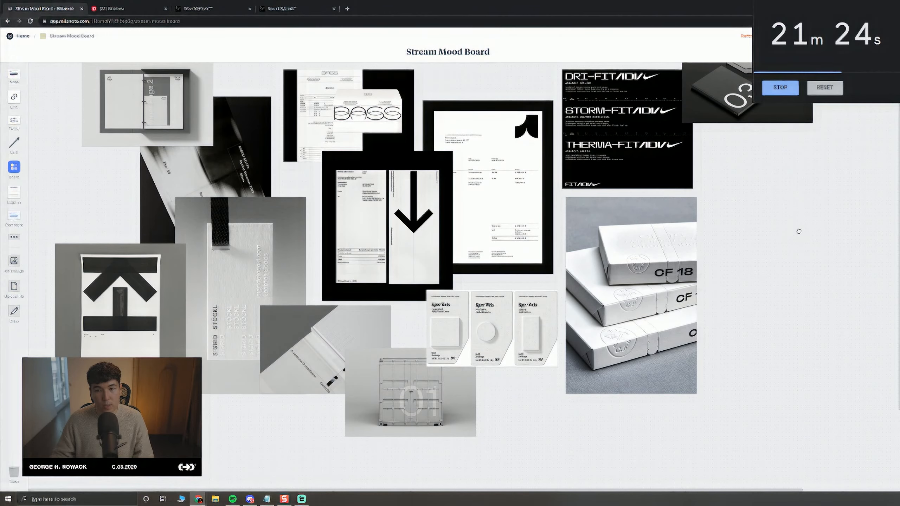
scroll(777, 202, down, 4)
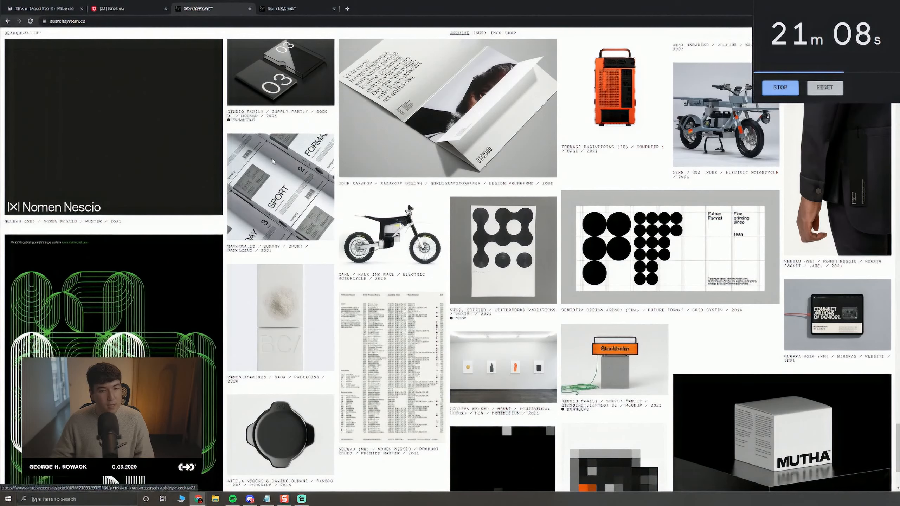
scroll(378, 214, down, 3)
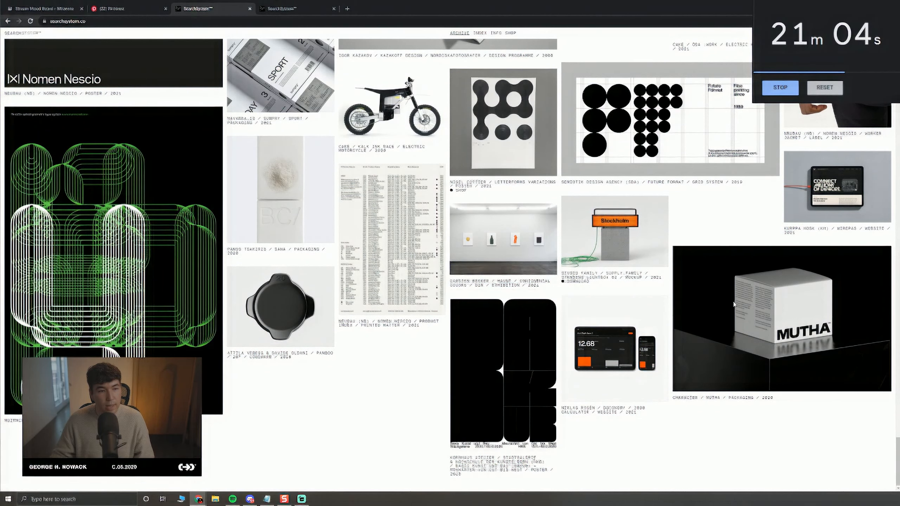
right_click(763, 297)
click(781, 302)
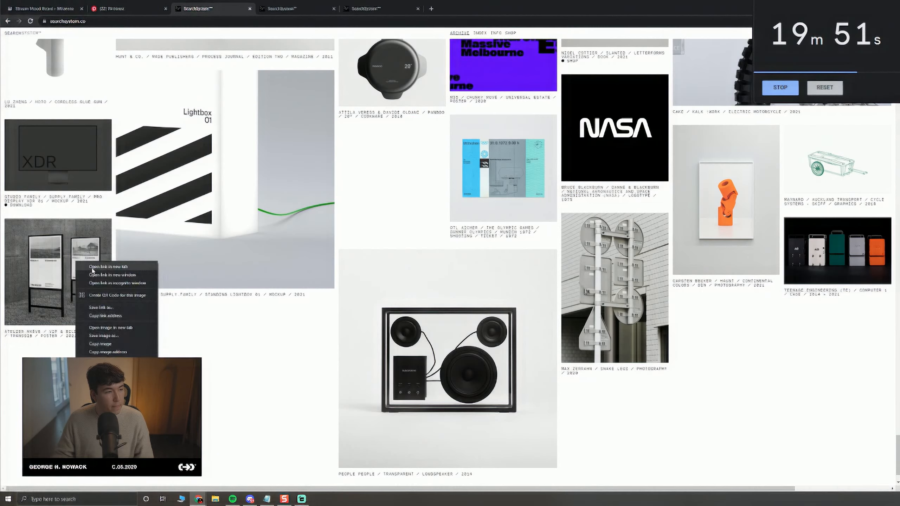
Open the TRANSSIB poster stands post on SearchSystem, copy its image, and paste it onto the mood board.
click(92, 265)
click(287, 10)
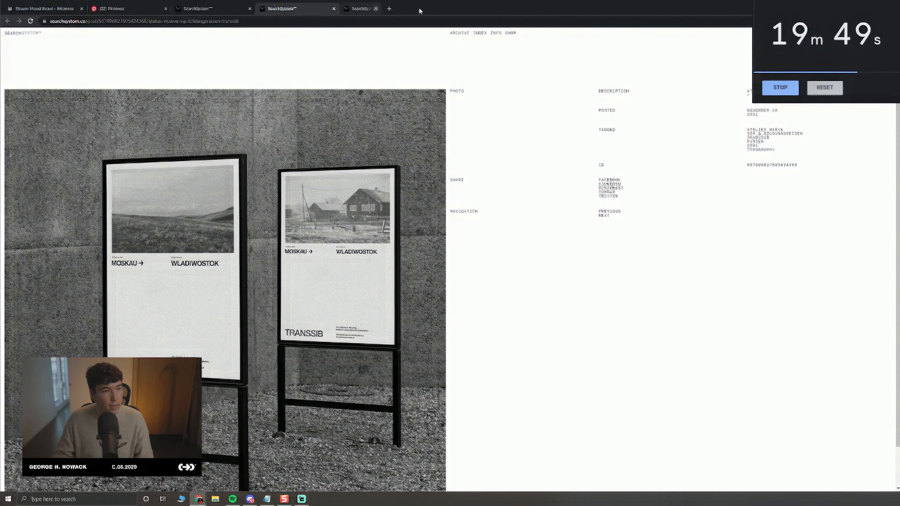
scroll(303, 206, down, 2)
right_click(269, 194)
click(307, 217)
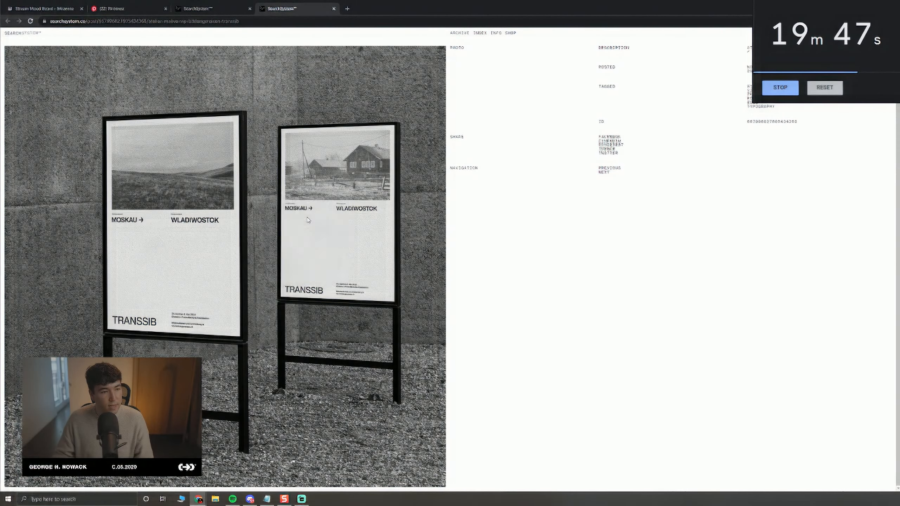
key(ctrl+1)
key(ctrl+v)
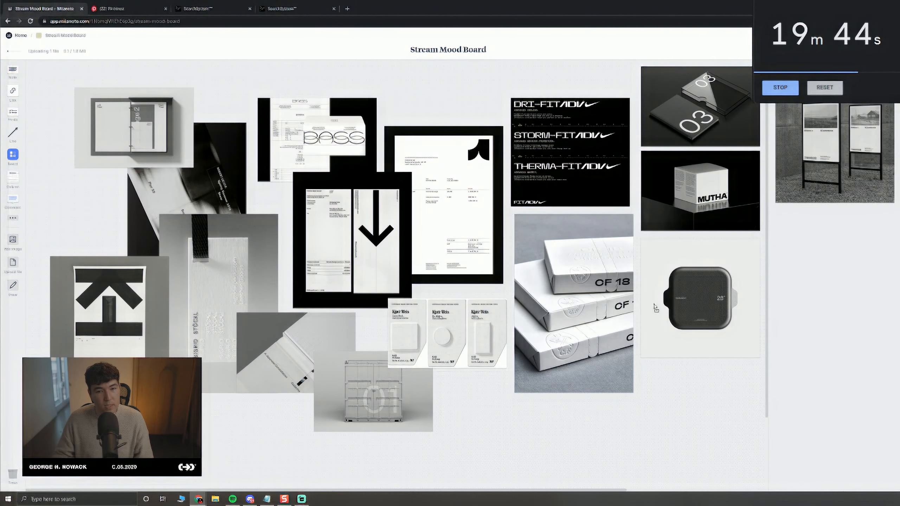
Replace the Kjær Weis packaging image with the grey box packaging image, placing it between the arrow layout and the shipping container.
scroll(705, 398, down, 3)
scroll(674, 332, up, 3)
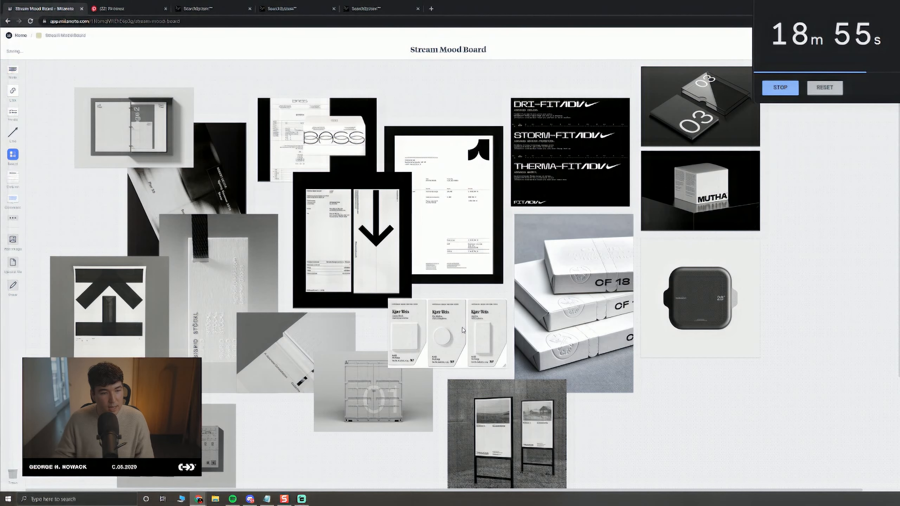
click(463, 330)
drag(453, 341, 448, 325)
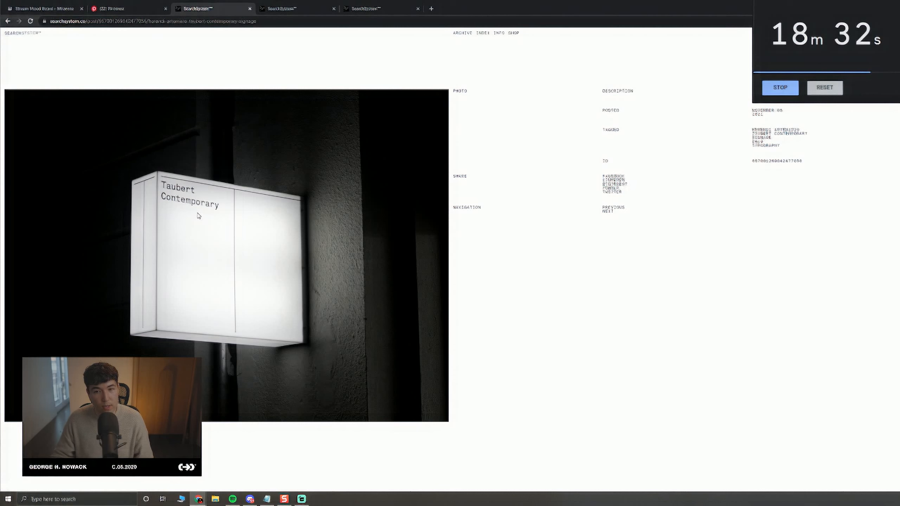
Paste the copied Taubert Contemporary lightbox sign onto the mood board and place it in the lower-left area below the arrow poster.
click(48, 7)
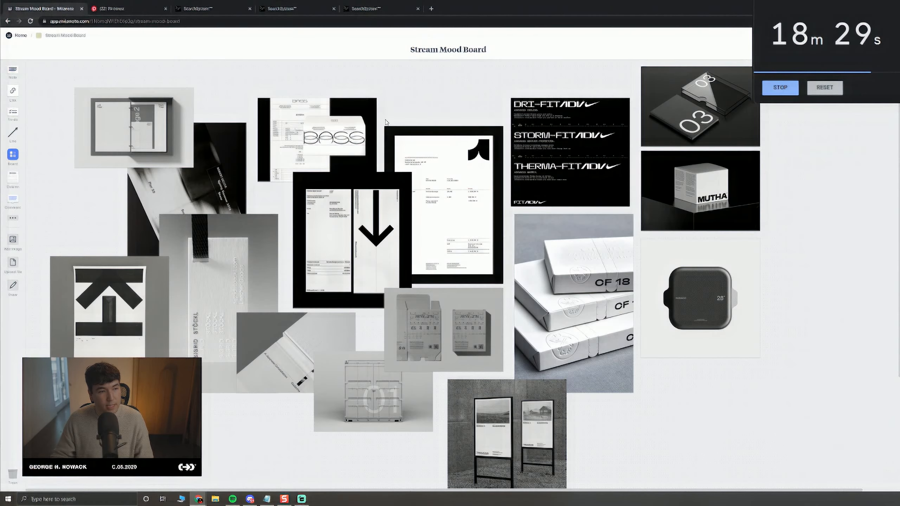
key(ctrl+v)
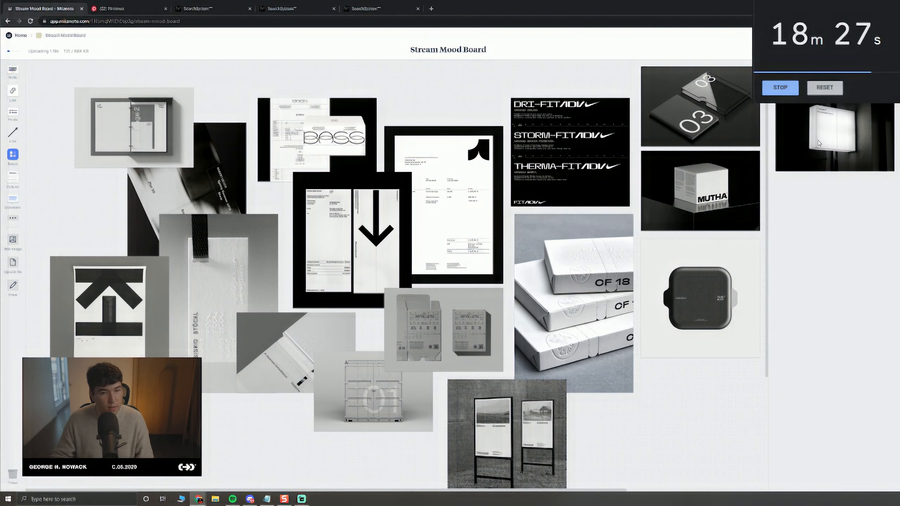
drag(818, 143, 161, 444)
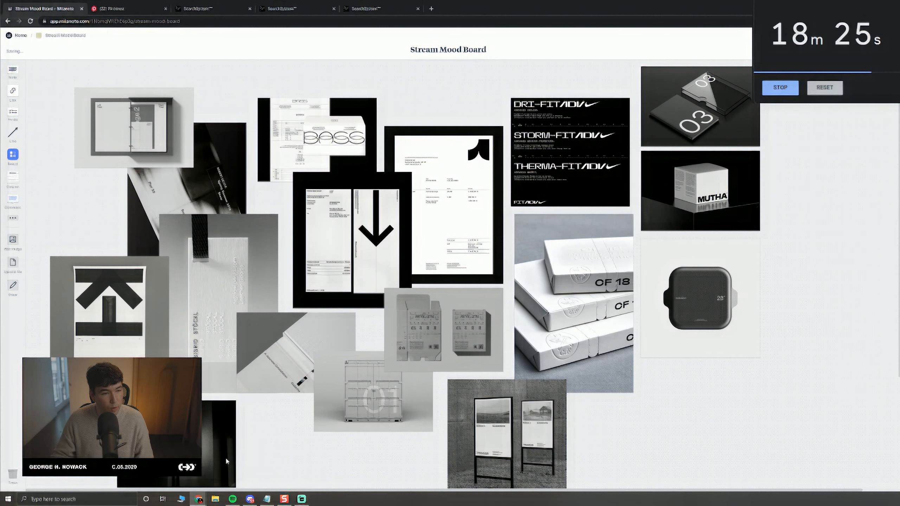
scroll(245, 410, down, 3)
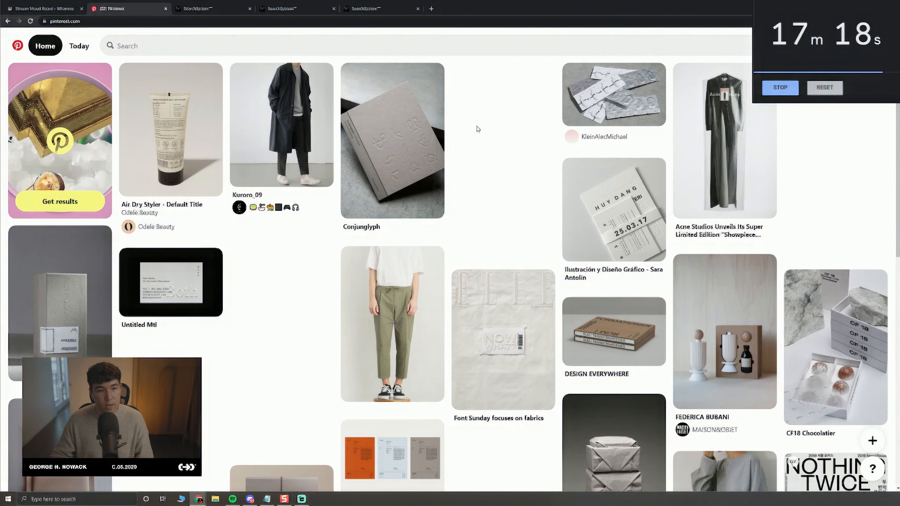
Browse the Pinterest home feed for monochrome packaging and open the Helios silver foil pouch pin.
scroll(478, 129, down, 5)
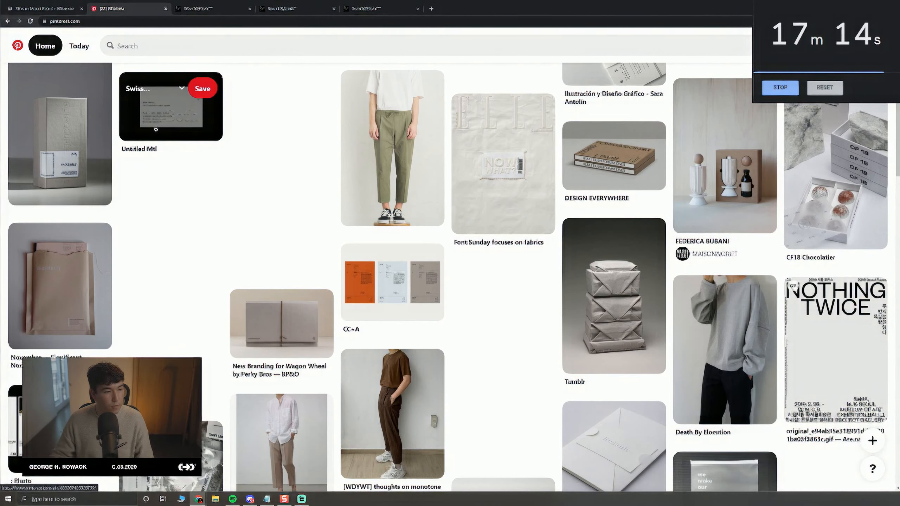
scroll(161, 130, down, 4)
scroll(163, 131, down, 5)
scroll(262, 170, down, 4)
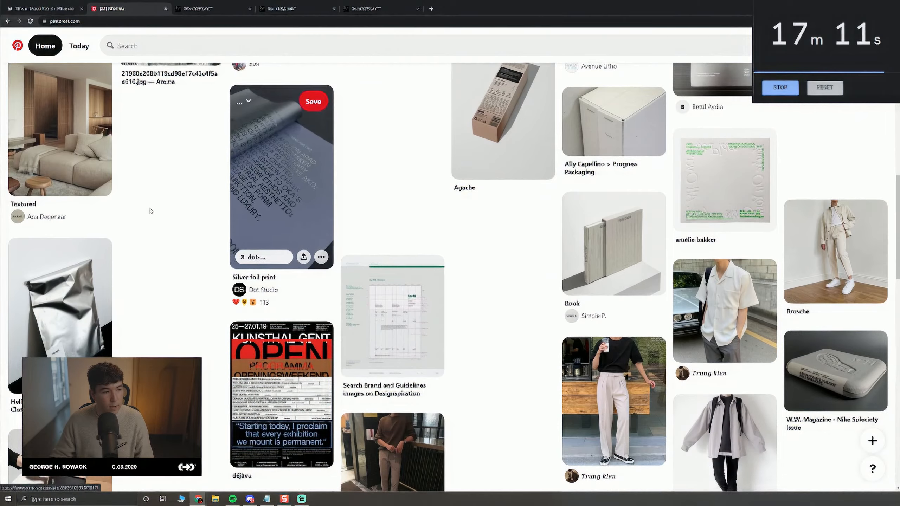
scroll(151, 209, down, 5)
click(75, 160)
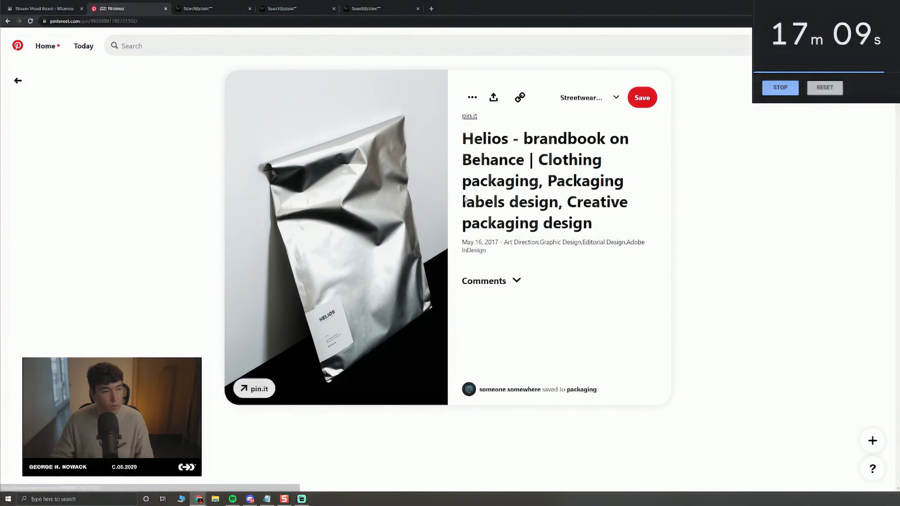
Copy the Helios pouch image and paste it onto the mood board, placing it below the black cookware image.
right_click(348, 211)
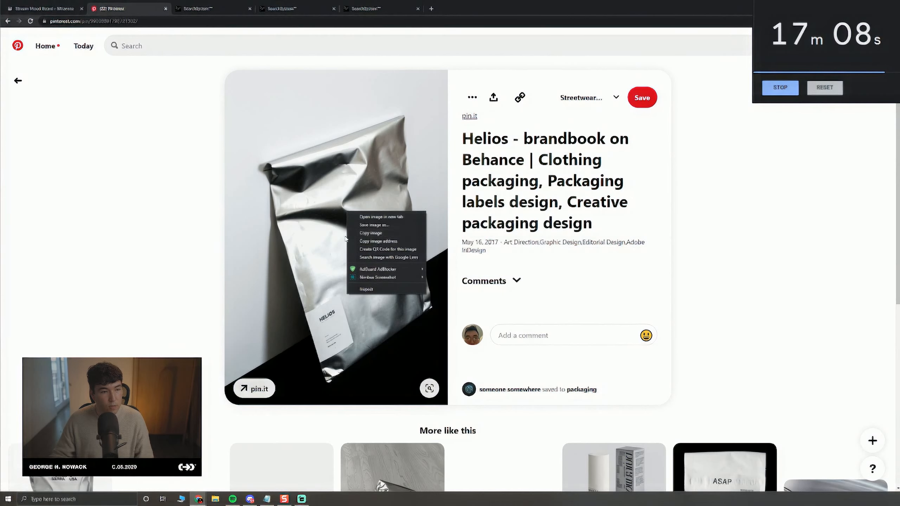
click(369, 229)
scroll(369, 229, down, 5)
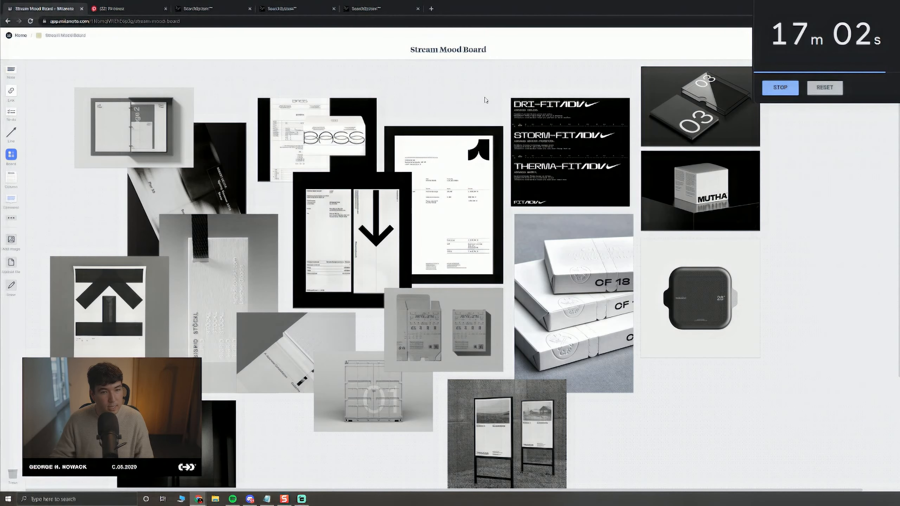
key(ctrl+v)
drag(526, 108, 671, 374)
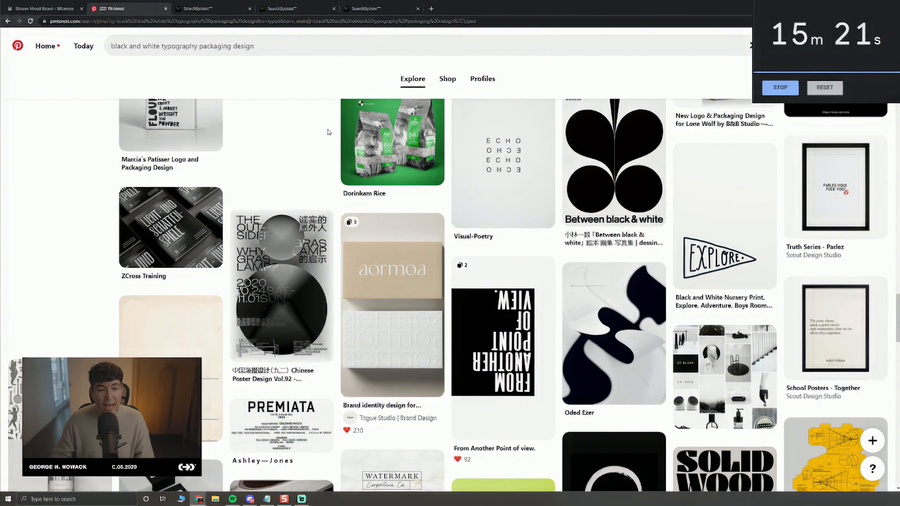
Browse the Pinterest results for black and white typography packaging design, examine the Neubau Transition poster pin, and go back.
scroll(329, 132, down, 5)
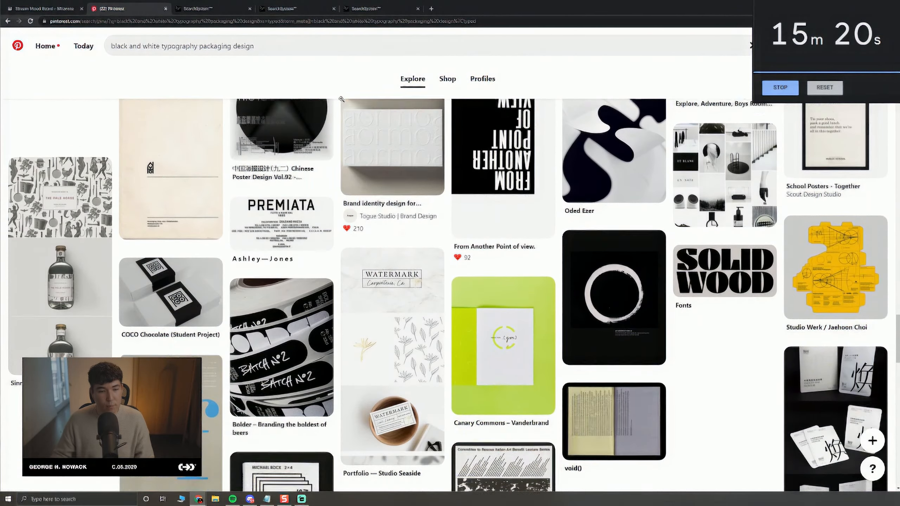
scroll(426, 128, down, 10)
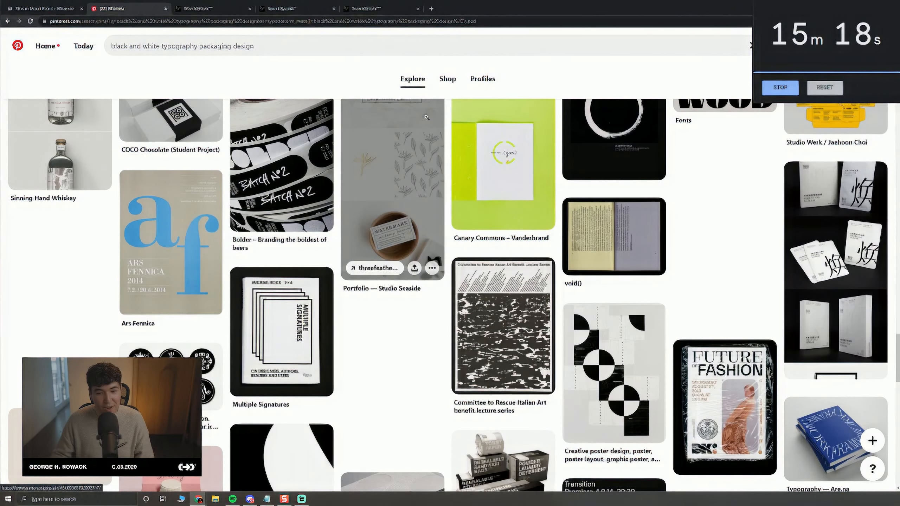
scroll(427, 125, down, 5)
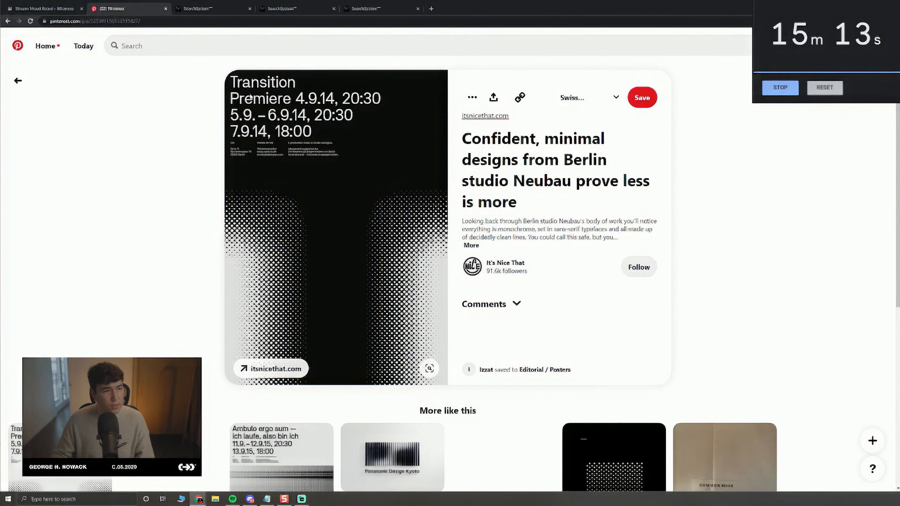
scroll(358, 144, down, 2)
scroll(362, 183, up, 1)
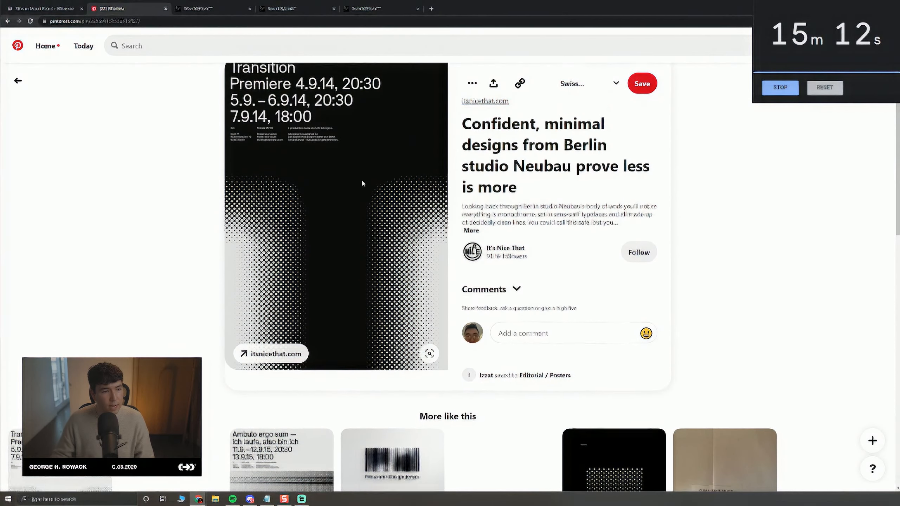
scroll(362, 183, up, 1)
scroll(307, 142, down, 4)
scroll(314, 137, up, 4)
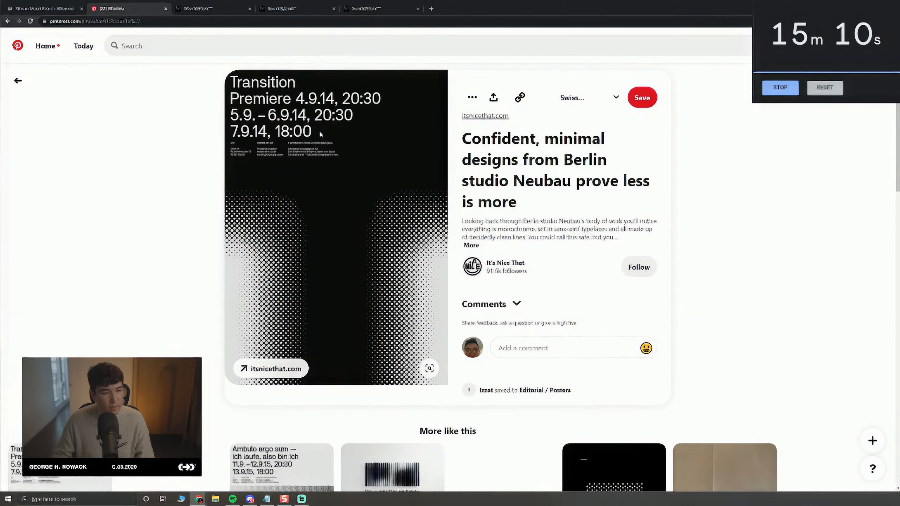
key(alt+Left)
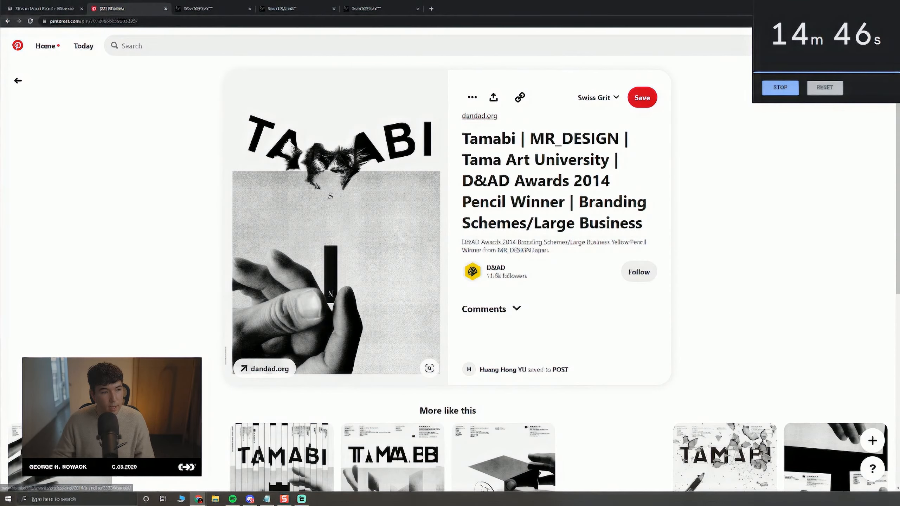
Browse the related TAMABI posters and pick the one with the hand holding a black drop for copying.
scroll(284, 113, down, 3)
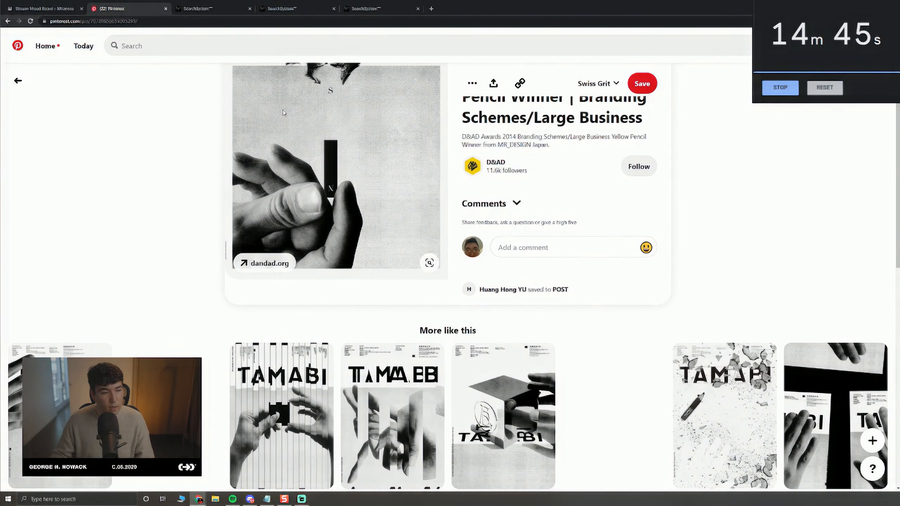
scroll(164, 141, up, 2)
scroll(164, 140, down, 5)
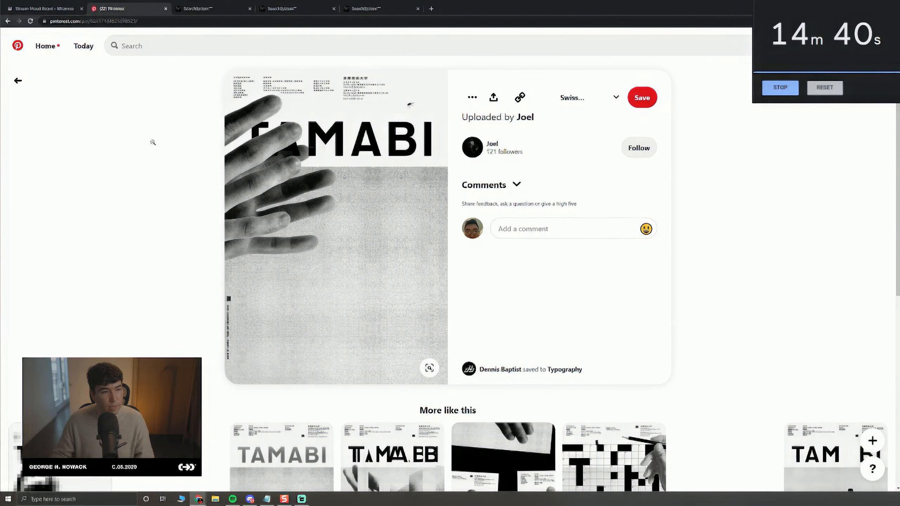
scroll(152, 142, down, 5)
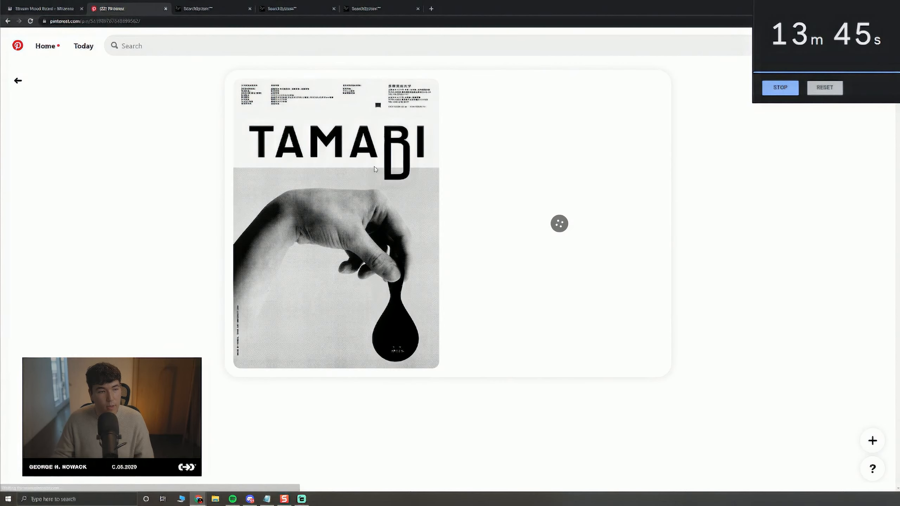
right_click(369, 196)
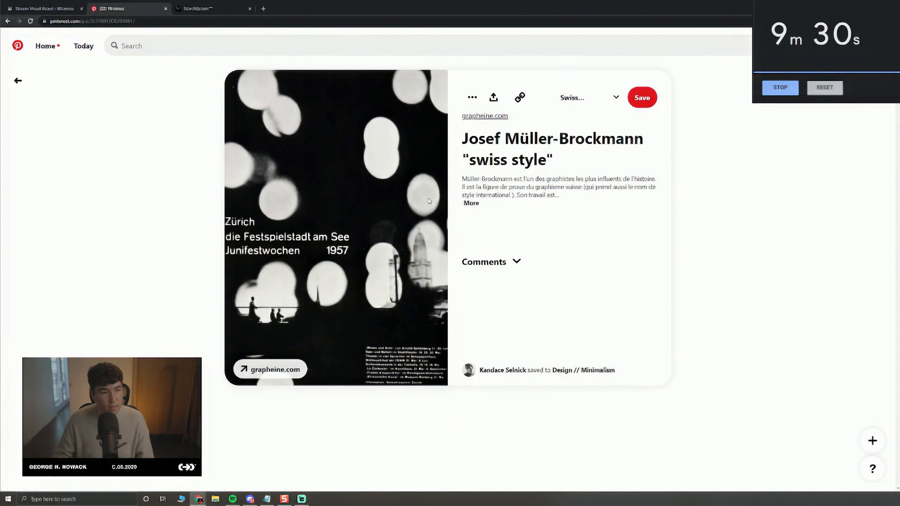
Copy the Josef Müller-Brockmann Zürich Junifestwochen 1957 poster from Pinterest and paste it onto the mood board.
right_click(348, 201)
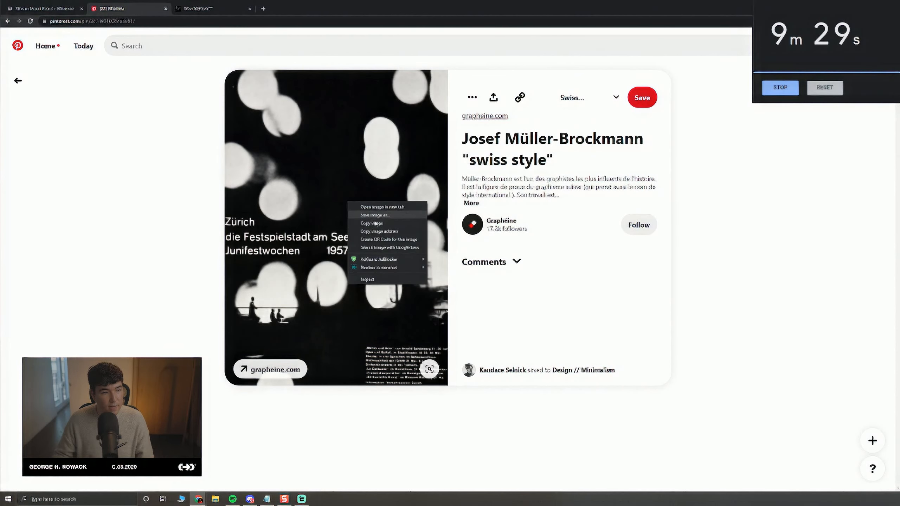
click(387, 224)
click(59, 9)
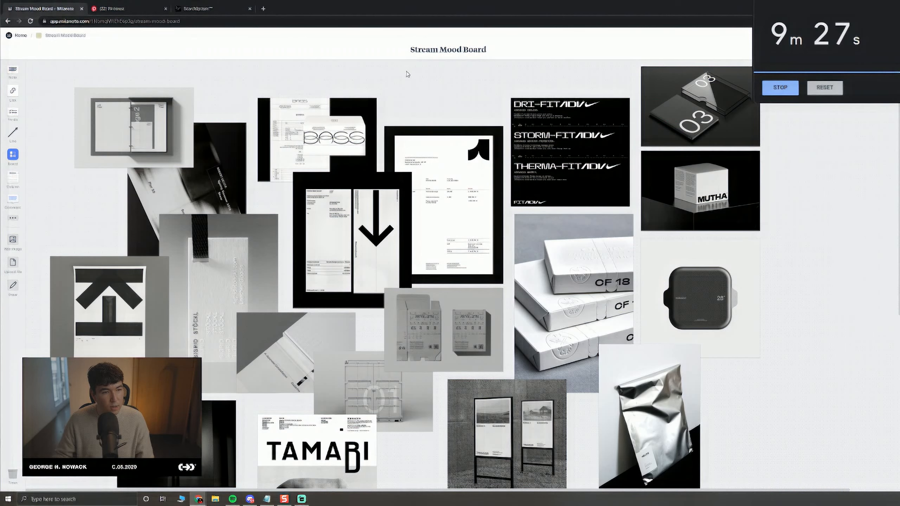
key(ctrl+v)
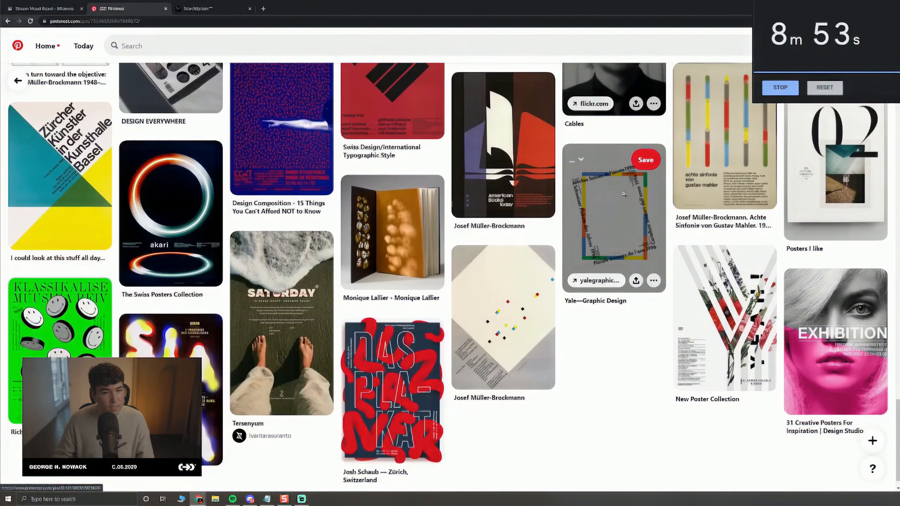
Find the white plinth pin titled simply aesthetic among the related Pinterest images, copy its image and paste it onto the Milanote mood board.
scroll(485, 203, down, 2)
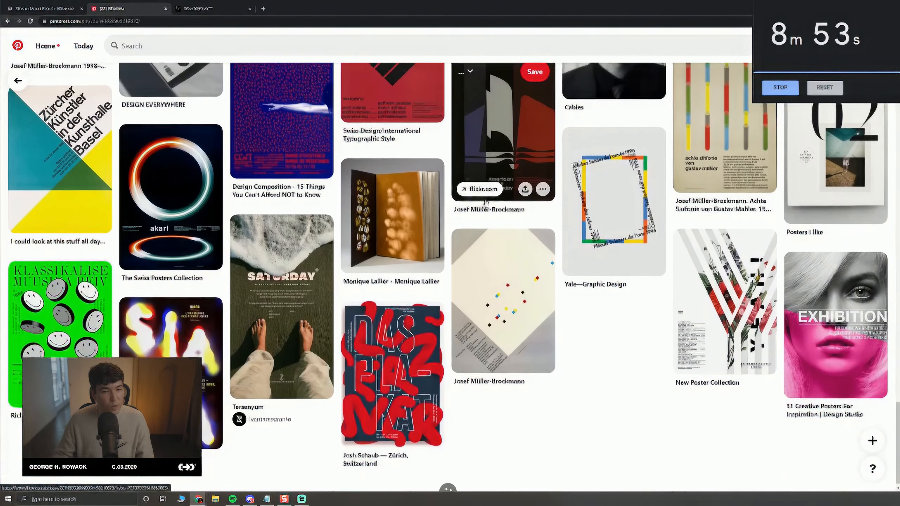
scroll(485, 202, down, 15)
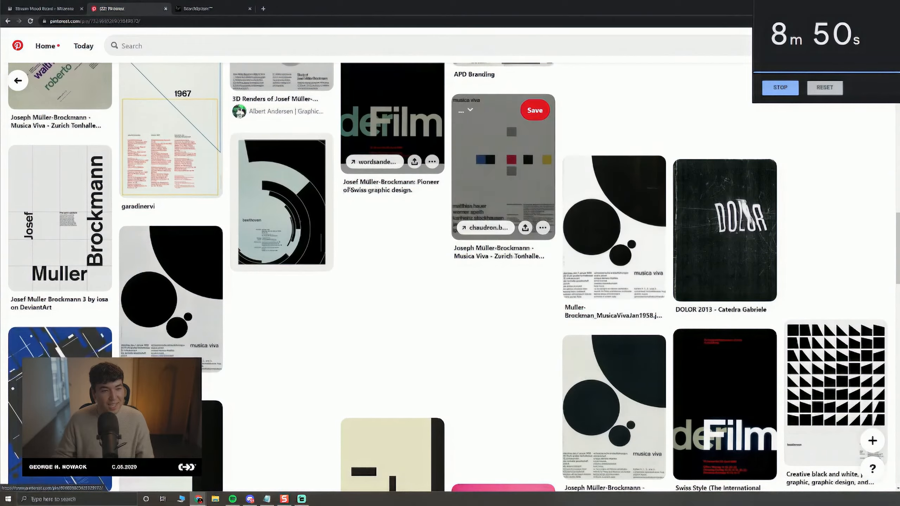
scroll(633, 211, up, 5)
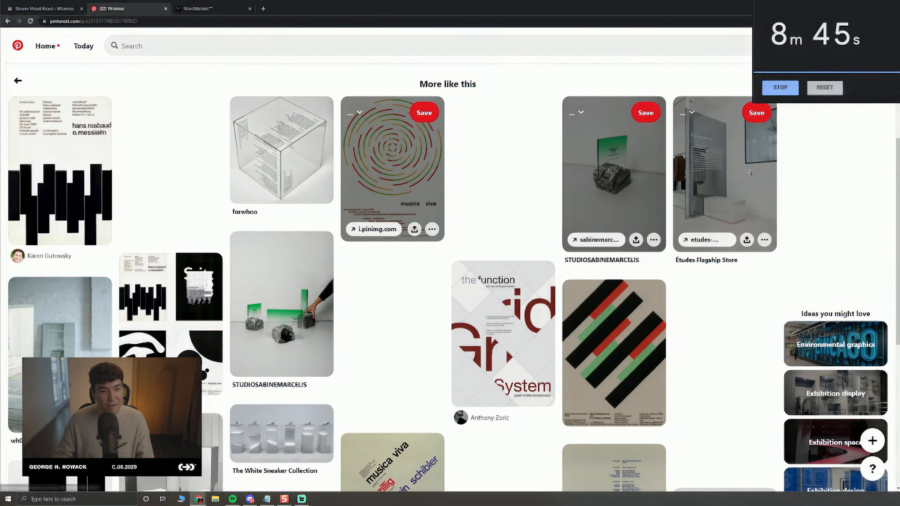
scroll(282, 226, down, 10)
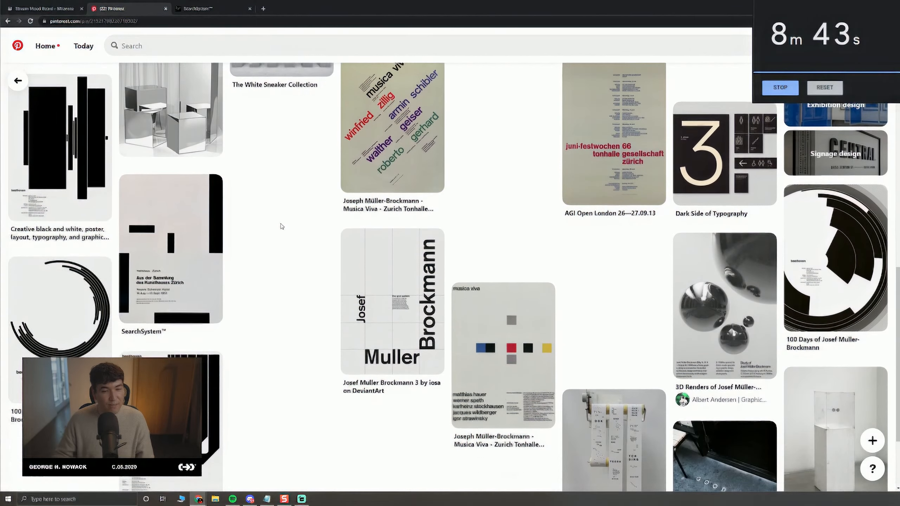
scroll(723, 159, down, 6)
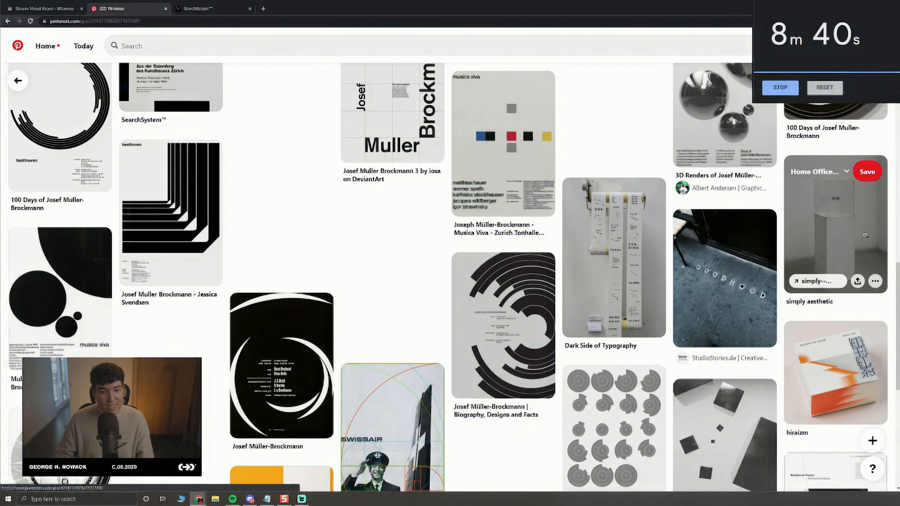
click(865, 235)
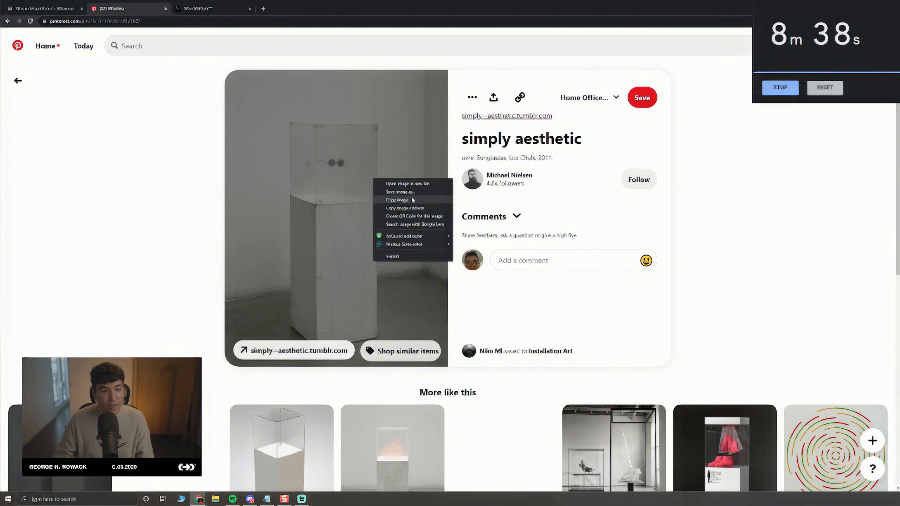
click(408, 208)
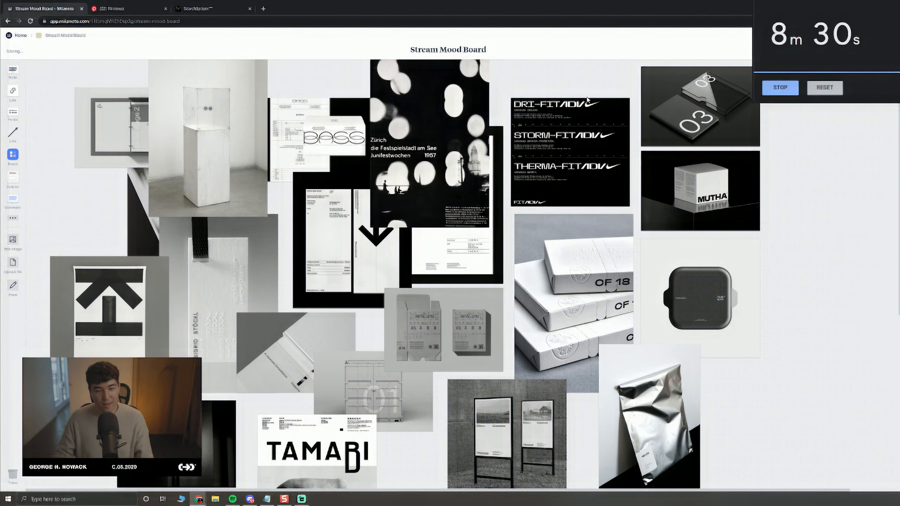
Rearrange the board by moving the dense typographic listing, the Zürich 1957 poster and the white plinth image.
scroll(711, 183, down, 3)
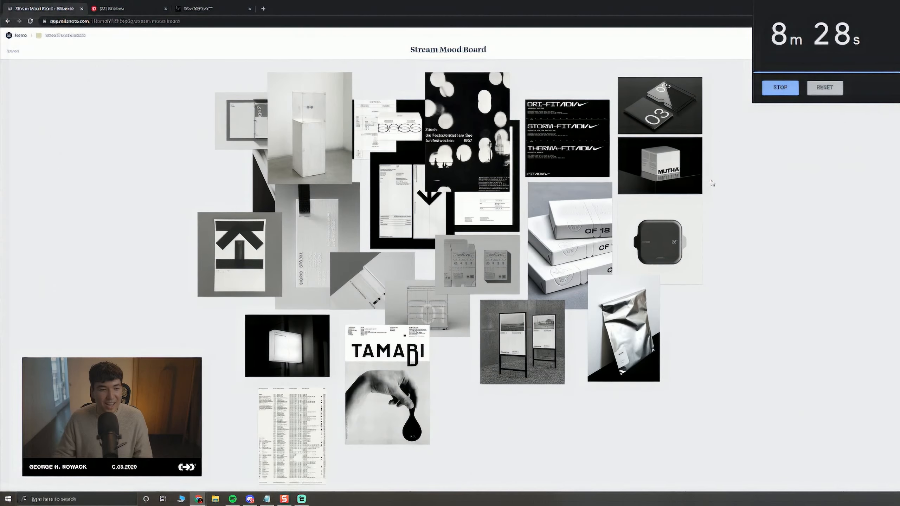
scroll(585, 220, up, 2)
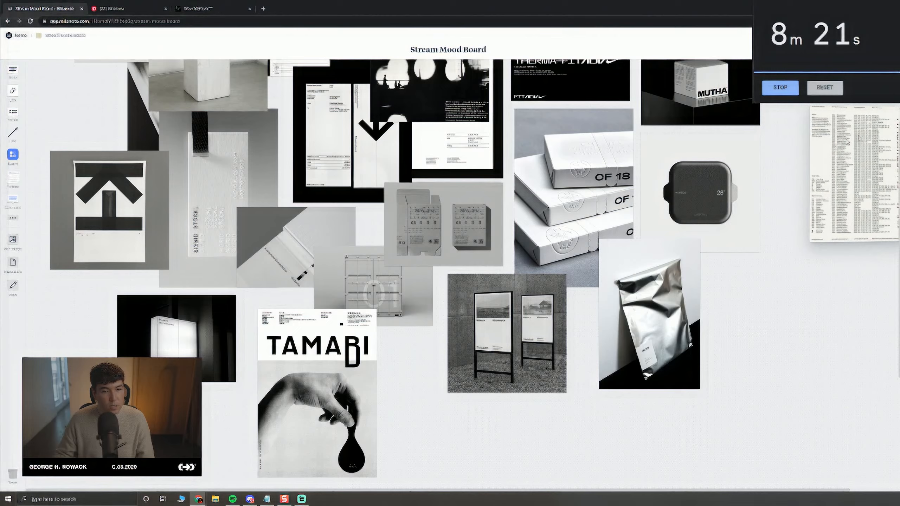
scroll(847, 142, up, 3)
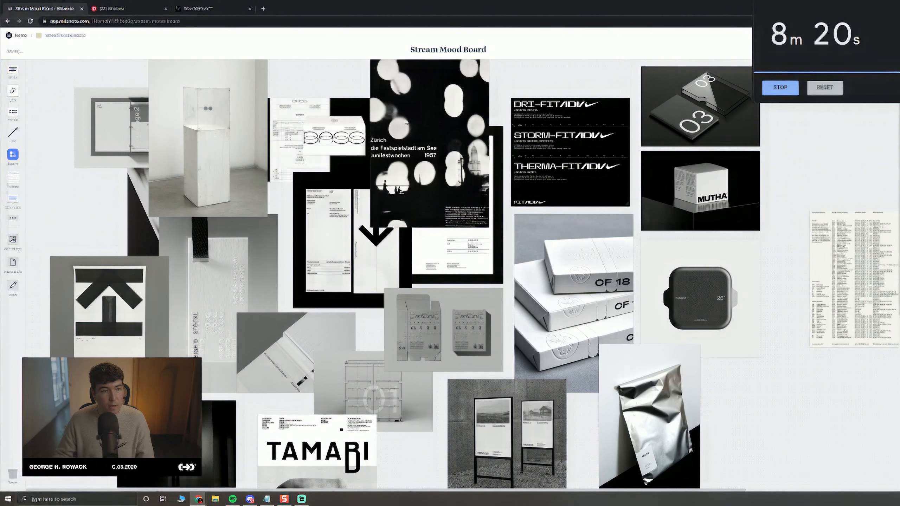
drag(425, 138, 534, 227)
drag(206, 139, 476, 187)
scroll(475, 184, down, 2)
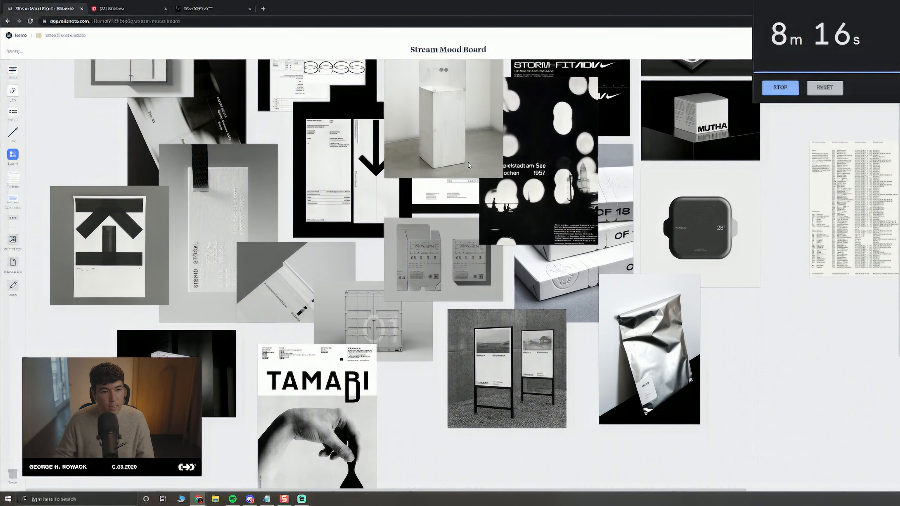
drag(856, 229, 407, 241)
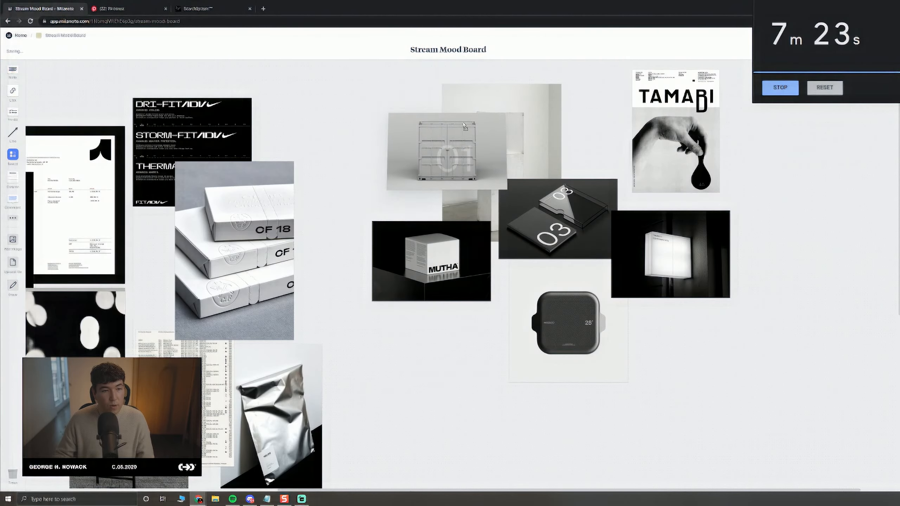
Move the blurred folded poster to the far side of the lightbox sign and place the two sign boards beneath it.
drag(369, 175, 303, 167)
scroll(269, 174, left, 10)
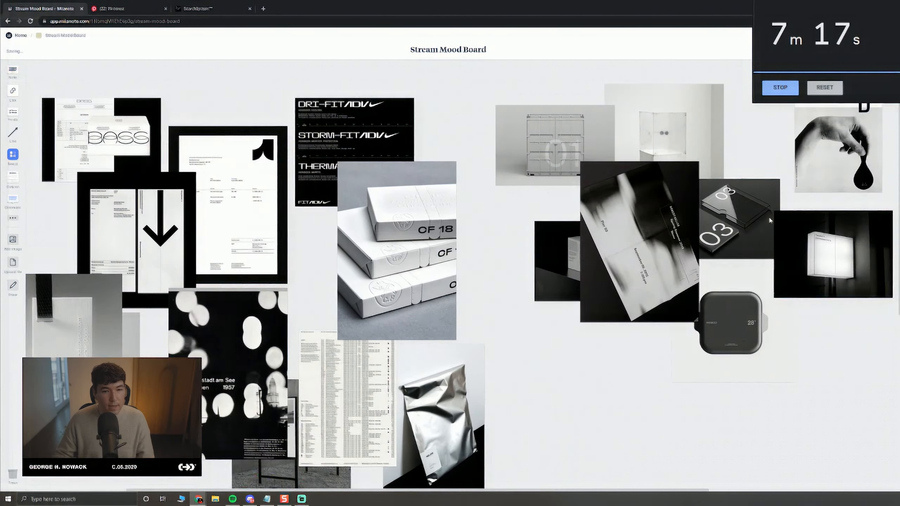
scroll(450, 248, right, 6)
drag(452, 249, 778, 173)
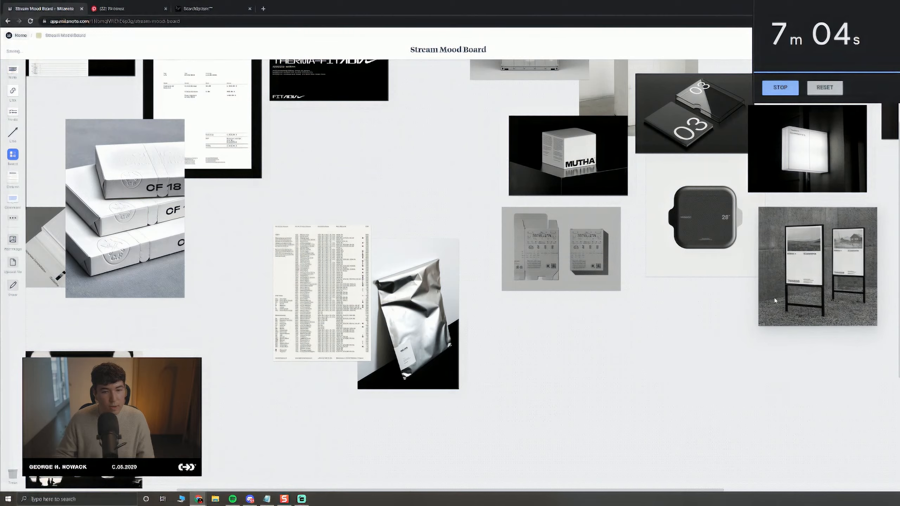
scroll(673, 241, right, 8)
drag(613, 248, 751, 220)
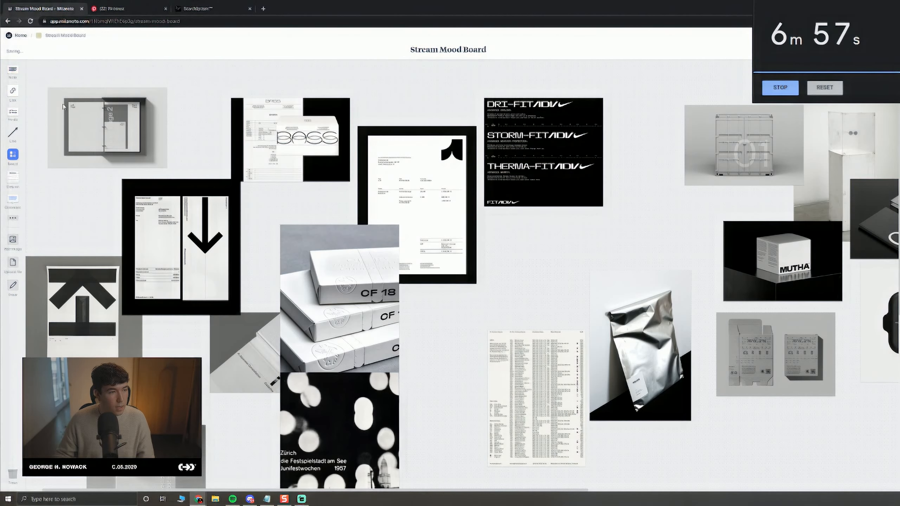
Bring the open ring binder image next to the container image, enlarge it and shift it outward from the cluster.
drag(78, 122, 615, 203)
scroll(615, 203, right, 3)
scroll(616, 204, right, 8)
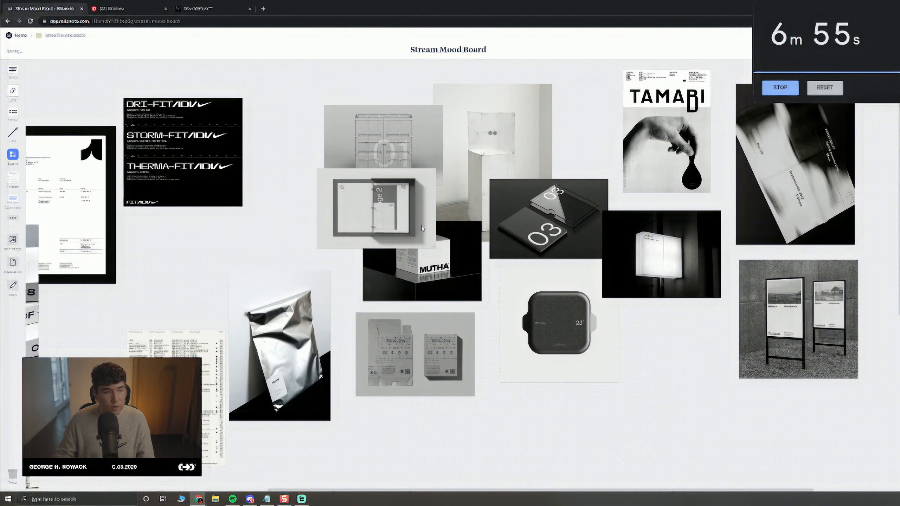
drag(431, 245, 488, 283)
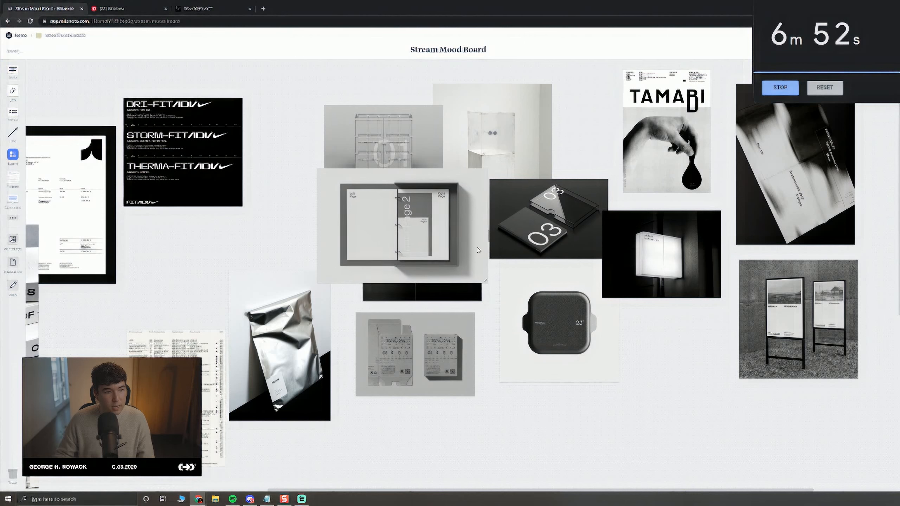
drag(420, 234, 326, 215)
drag(183, 153, 131, 335)
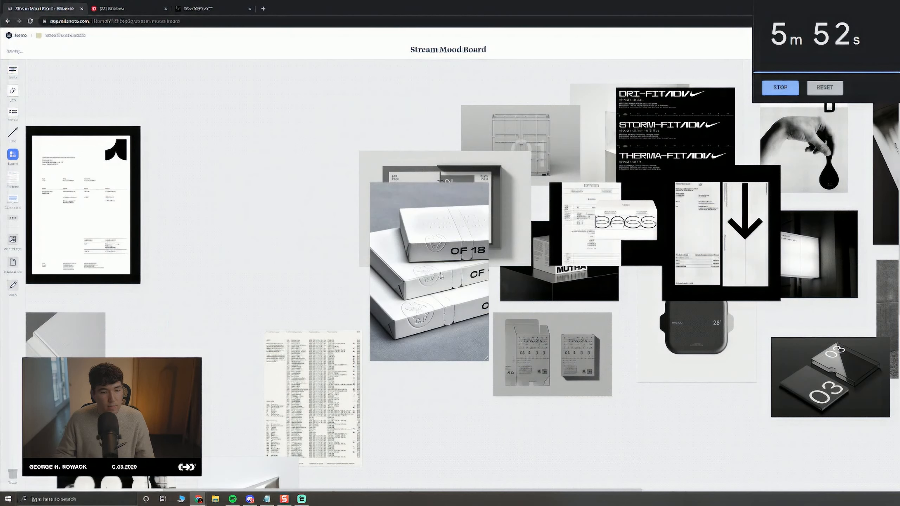
Move the stacked white boxes image beside the two sign boards at the cluster's outer edge.
drag(442, 276, 604, 350)
scroll(604, 350, right, 10)
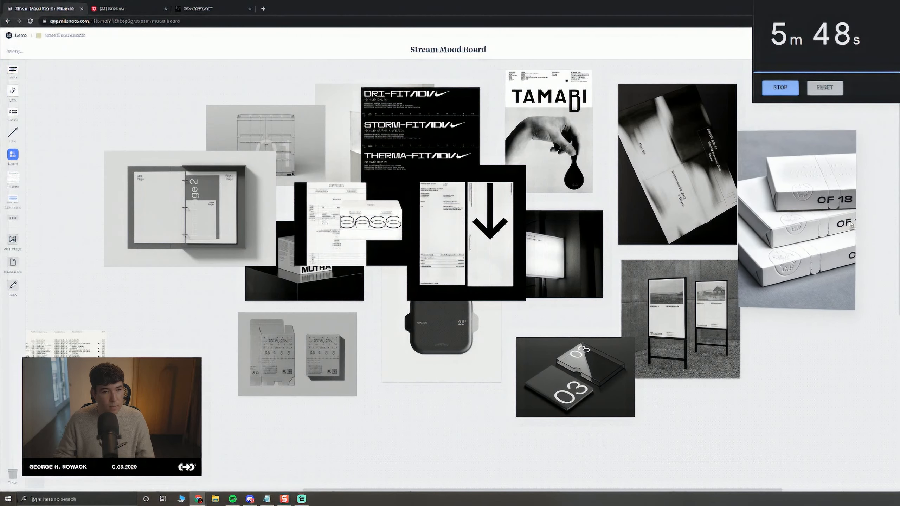
drag(852, 224, 847, 226)
Carry the hanging tag and other leftover images over to the main cluster, and delete one unwanted image.
scroll(240, 225, left, 10)
scroll(198, 245, down, 4)
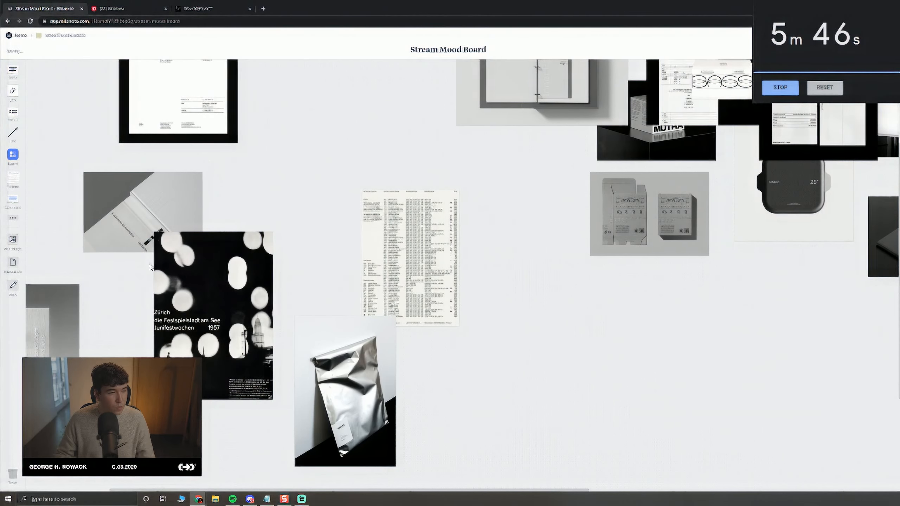
scroll(156, 269, left, 2)
drag(106, 334, 397, 85)
scroll(435, 213, up, 4)
scroll(436, 213, right, 9)
drag(74, 249, 712, 247)
scroll(709, 247, right, 6)
drag(449, 243, 643, 206)
drag(727, 208, 691, 214)
click(738, 183)
key(Delete)
Place the hanging tag image in the empty area as the first item of a tidy grid and shrink it.
scroll(244, 193, left, 4)
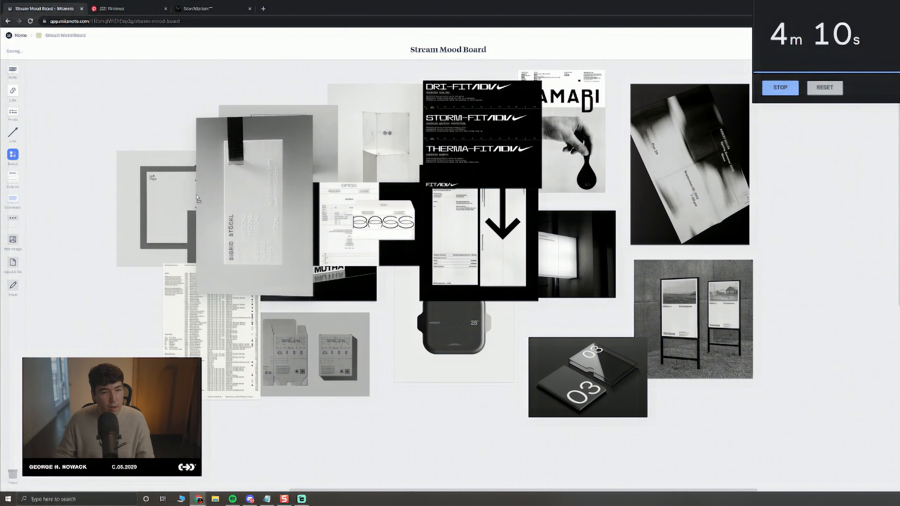
scroll(293, 194, left, 10)
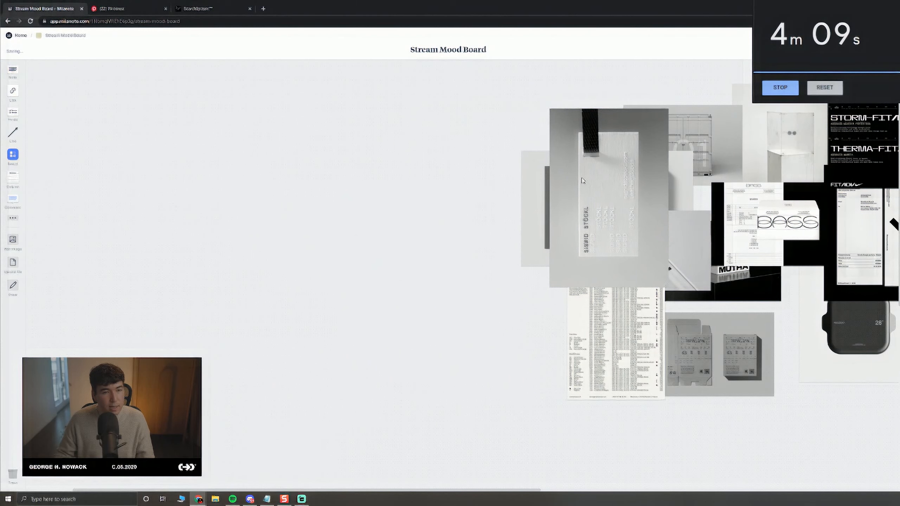
drag(582, 181, 111, 160)
drag(194, 264, 162, 234)
Place the ring binder beside the tag at a reduced size, and align the typographic listing beneath the tag.
drag(575, 184, 234, 121)
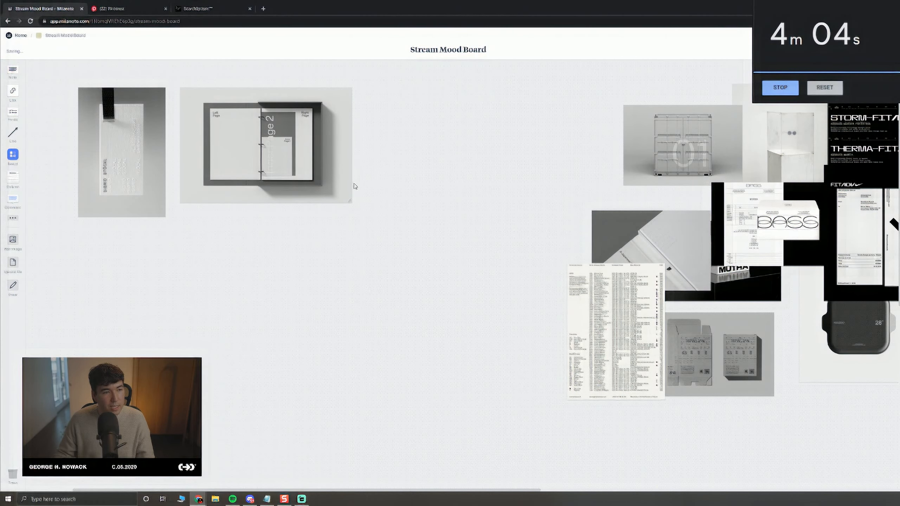
drag(351, 204, 329, 187)
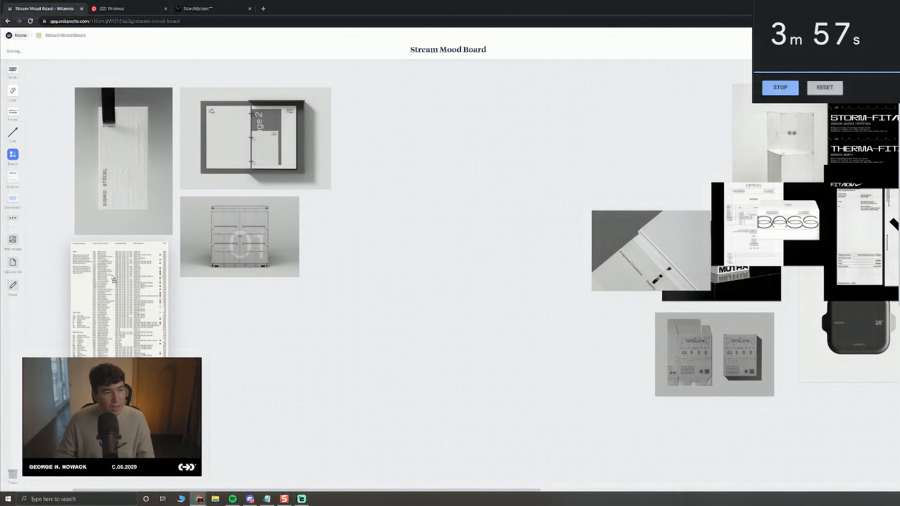
drag(113, 278, 118, 278)
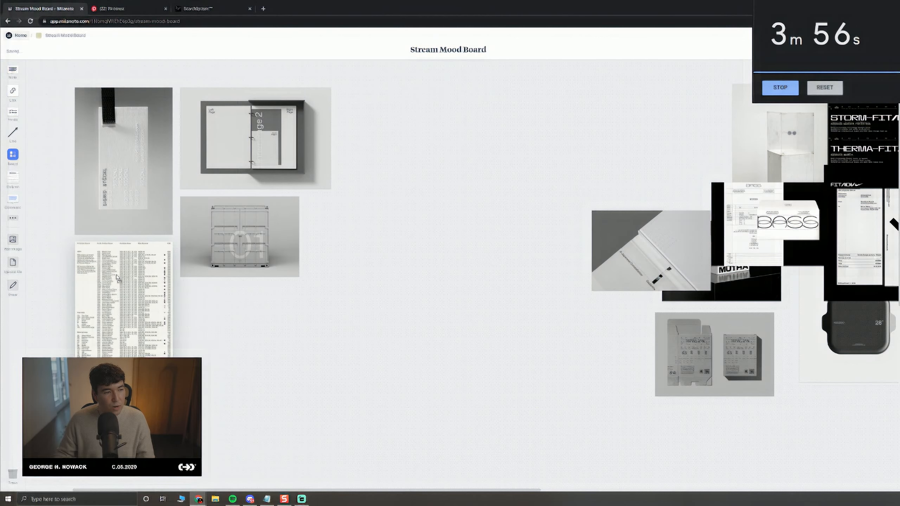
Build the third grid column with the diagonal booklet on top, the MUTHA box below it and the BASS envelope underneath.
drag(703, 249, 332, 296)
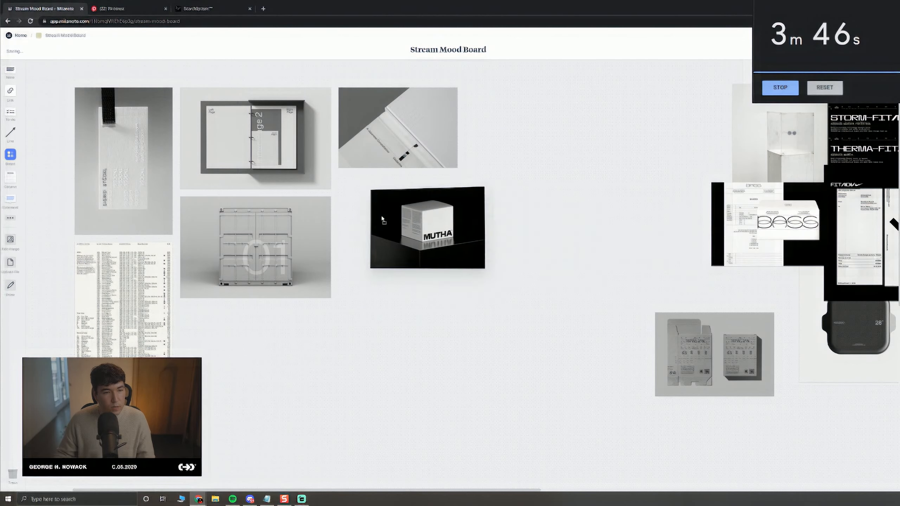
drag(403, 220, 372, 207)
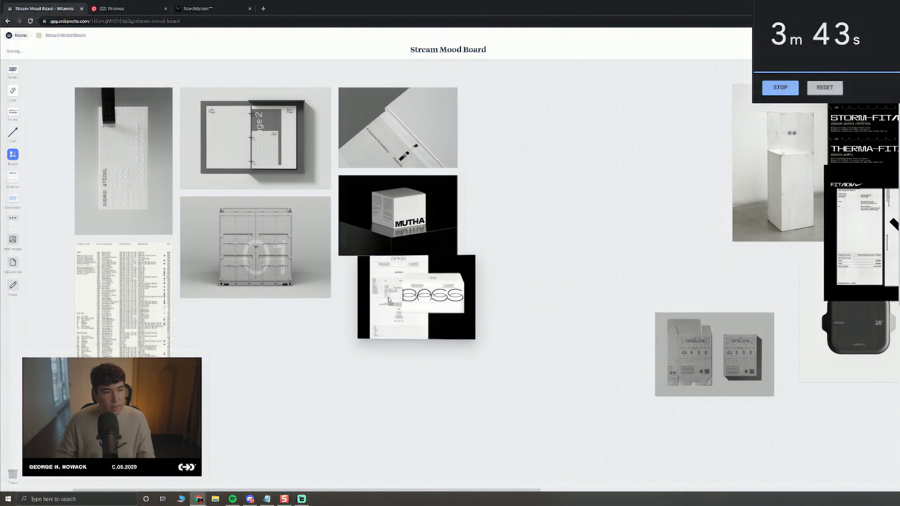
drag(416, 296, 402, 311)
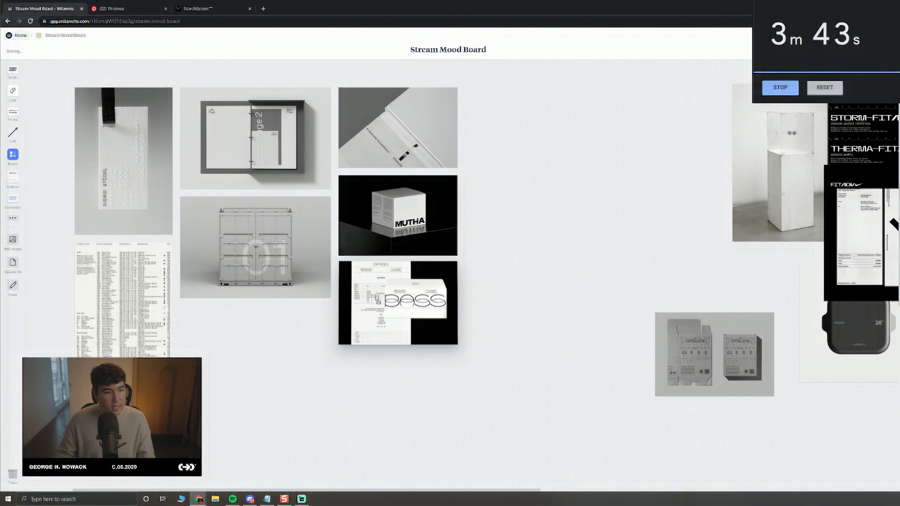
Place the white plinth at the top of the fourth column and fit the arrow invoice image below the DRI-FIT image.
drag(787, 179, 521, 184)
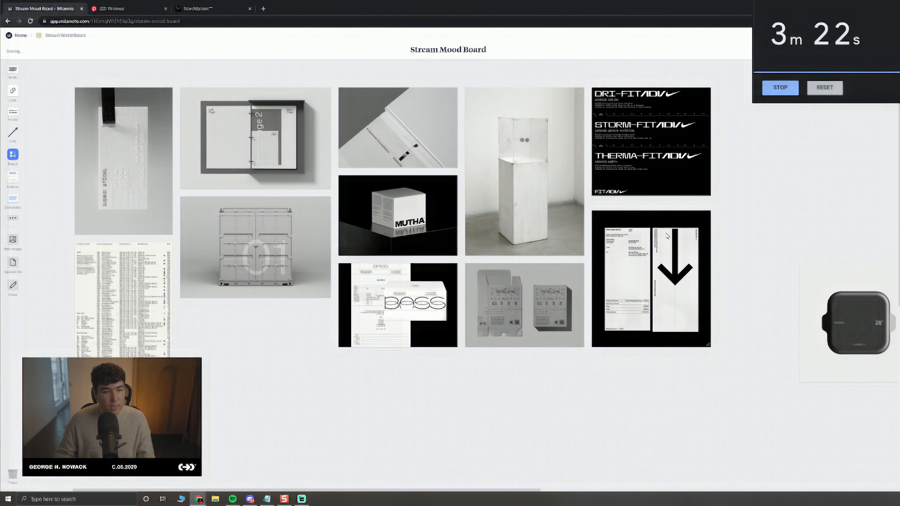
click(657, 215)
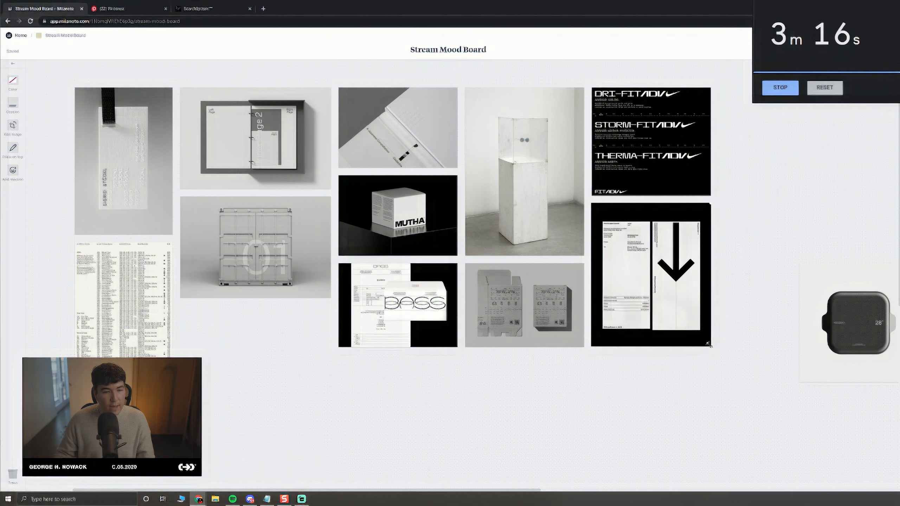
click(741, 241)
Bring the lightbox sign into the grid beside the DRI-FIT image, and relocate it to the top of the second column.
drag(749, 150, 692, 149)
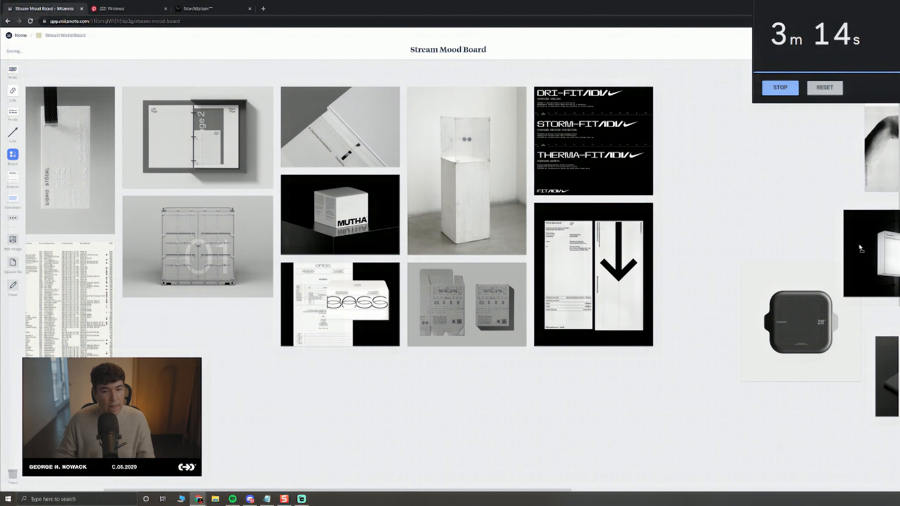
drag(860, 248, 678, 125)
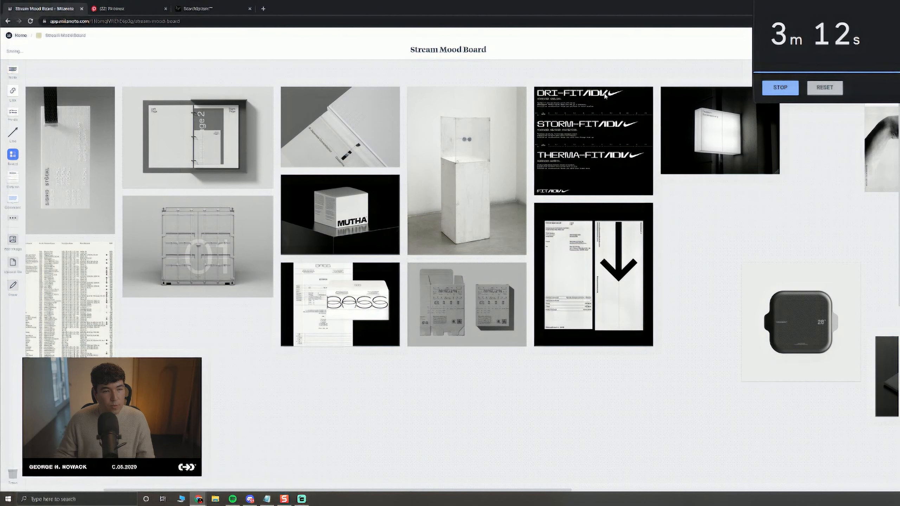
drag(640, 212, 682, 210)
drag(759, 121, 226, 218)
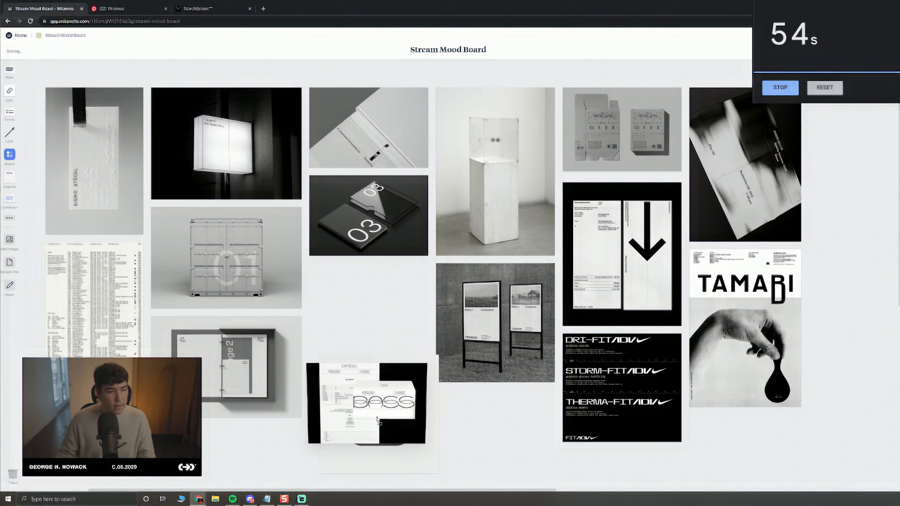
Place the black cookware below the 03 folder in the third column, and move the blurred folded poster to the first column's top.
drag(368, 457, 378, 275)
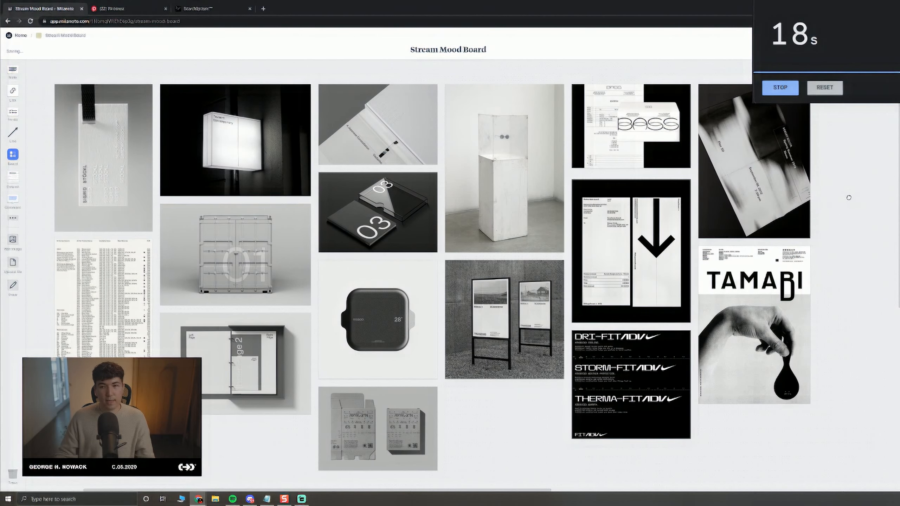
drag(753, 161, 103, 160)
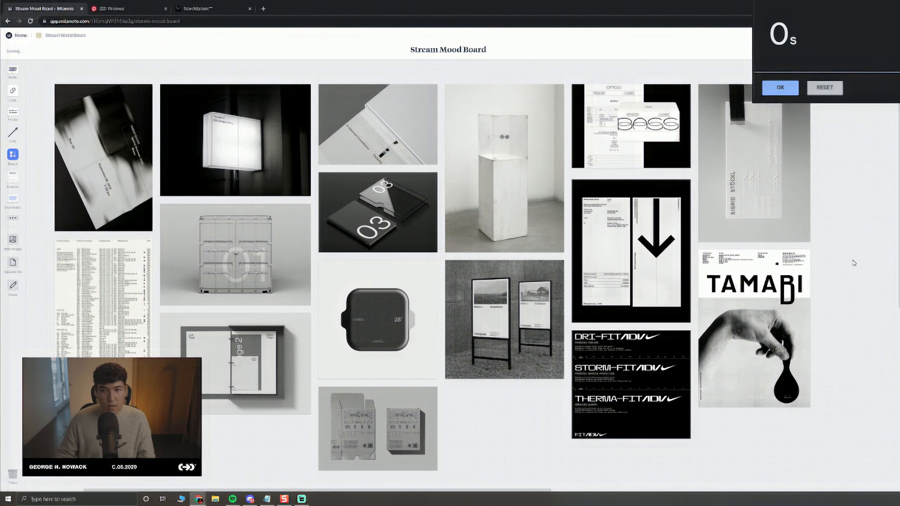